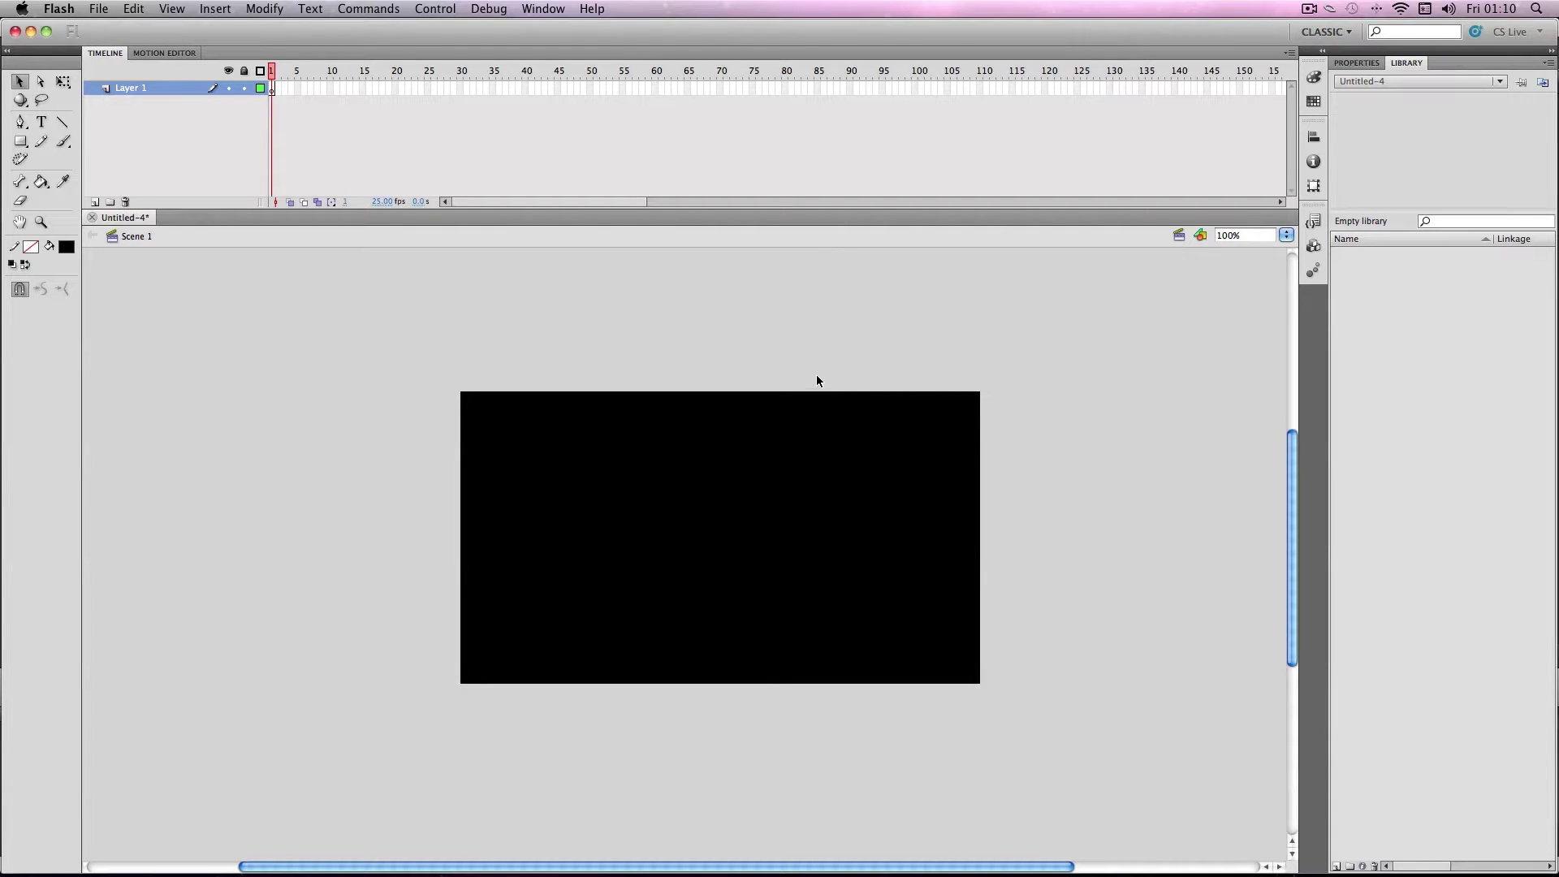
Step: Paste the paper texture image onto the stage and shift it up and to the left
{"action": "key", "text": "super+v"}
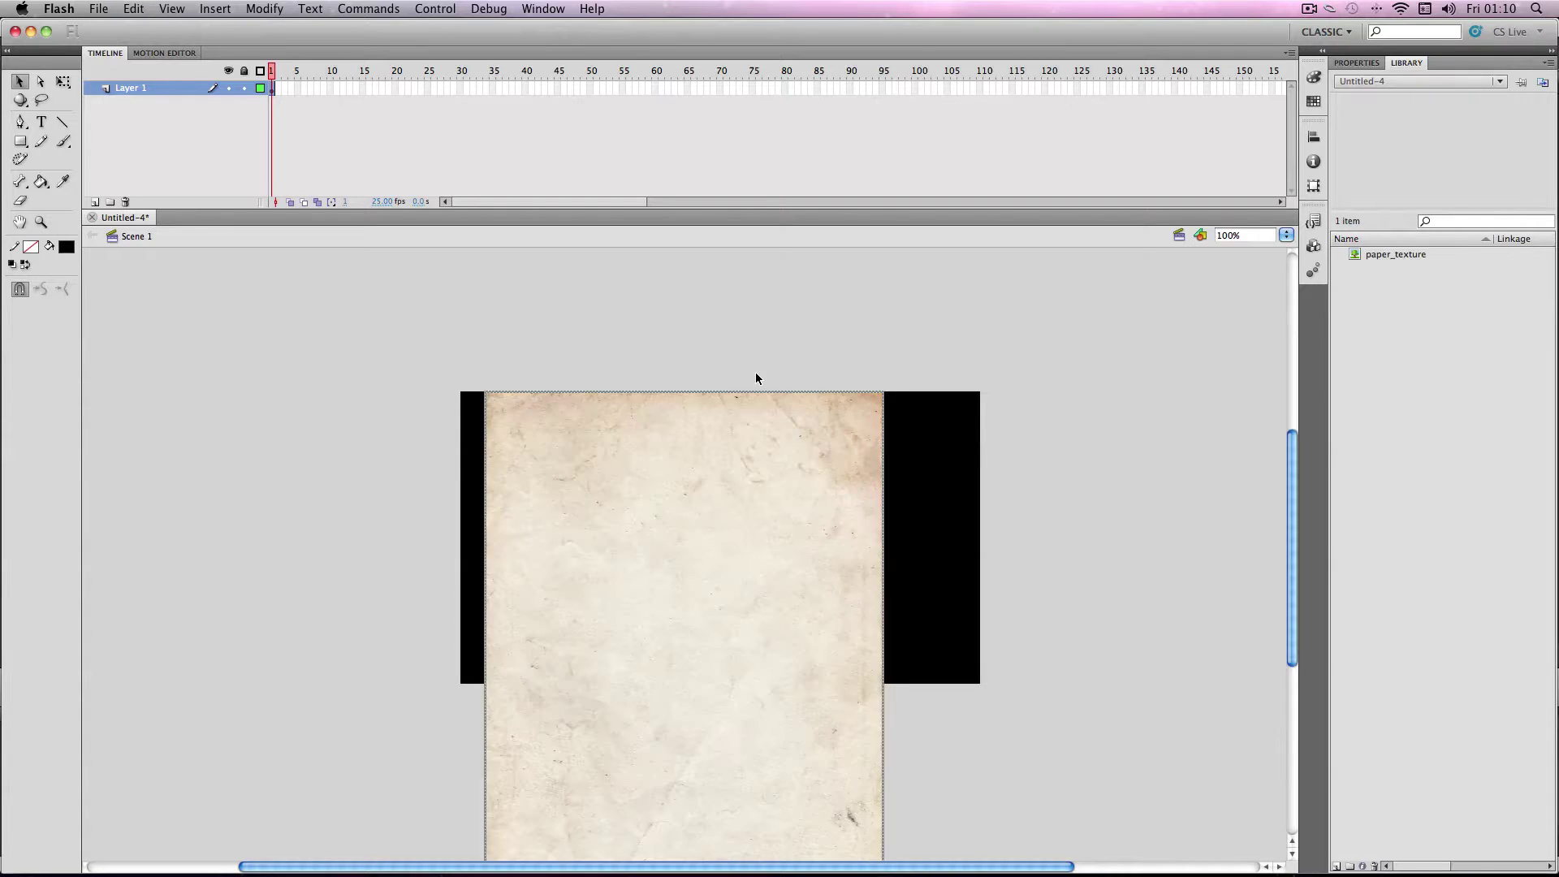
{"action": "left_click_drag", "start_coordinate": [804, 515], "coordinate": [753, 478]}
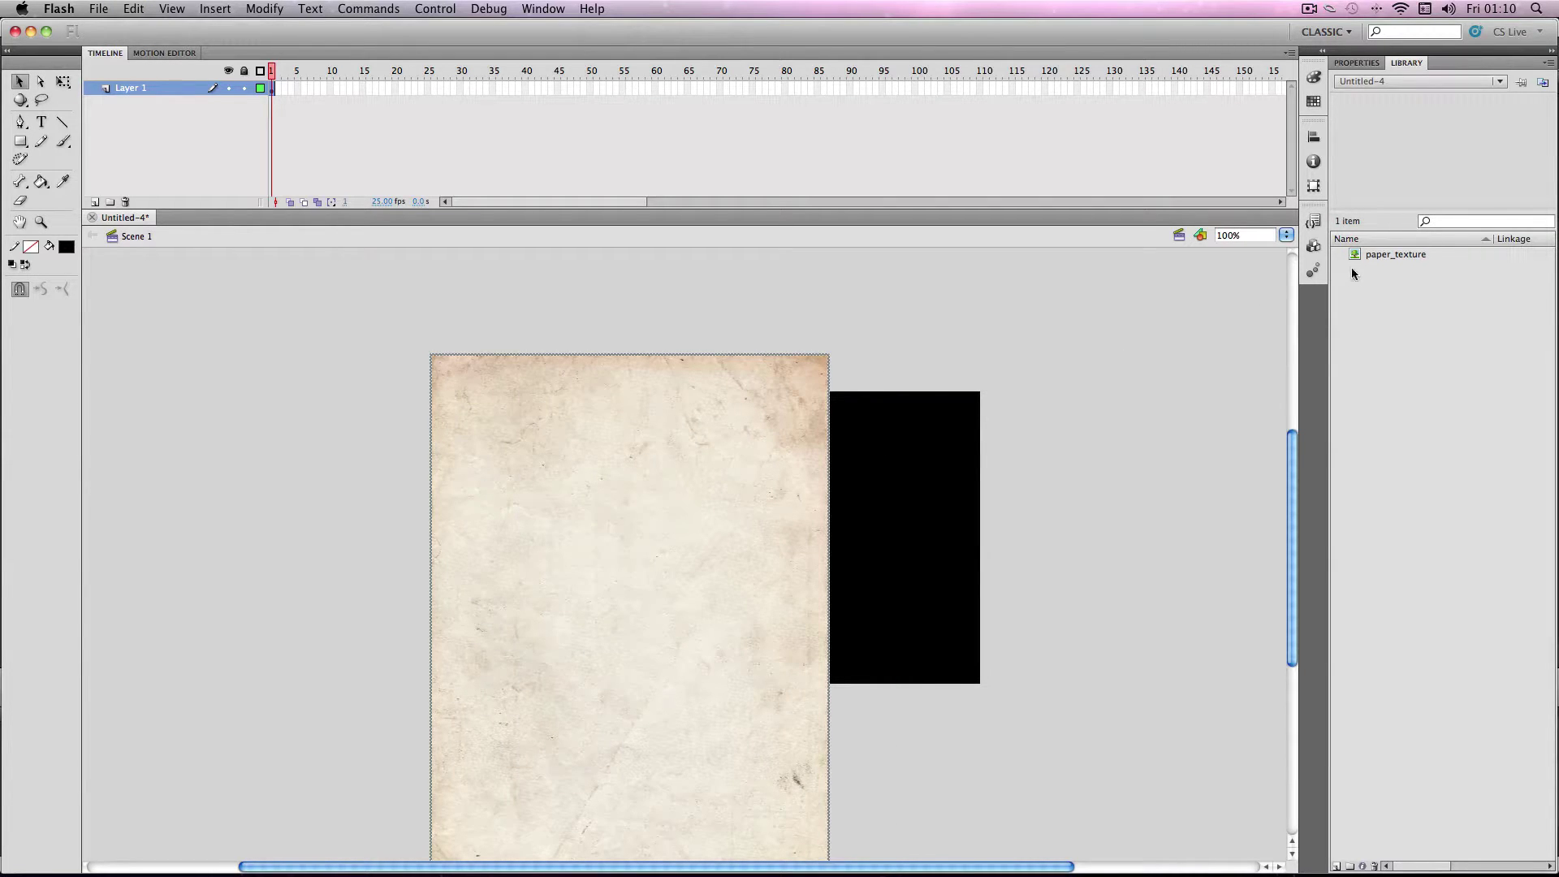
Step: Set the Color panel fill type to Bitmap fill using paper_texture
{"action": "left_click", "coordinate": [1313, 78]}
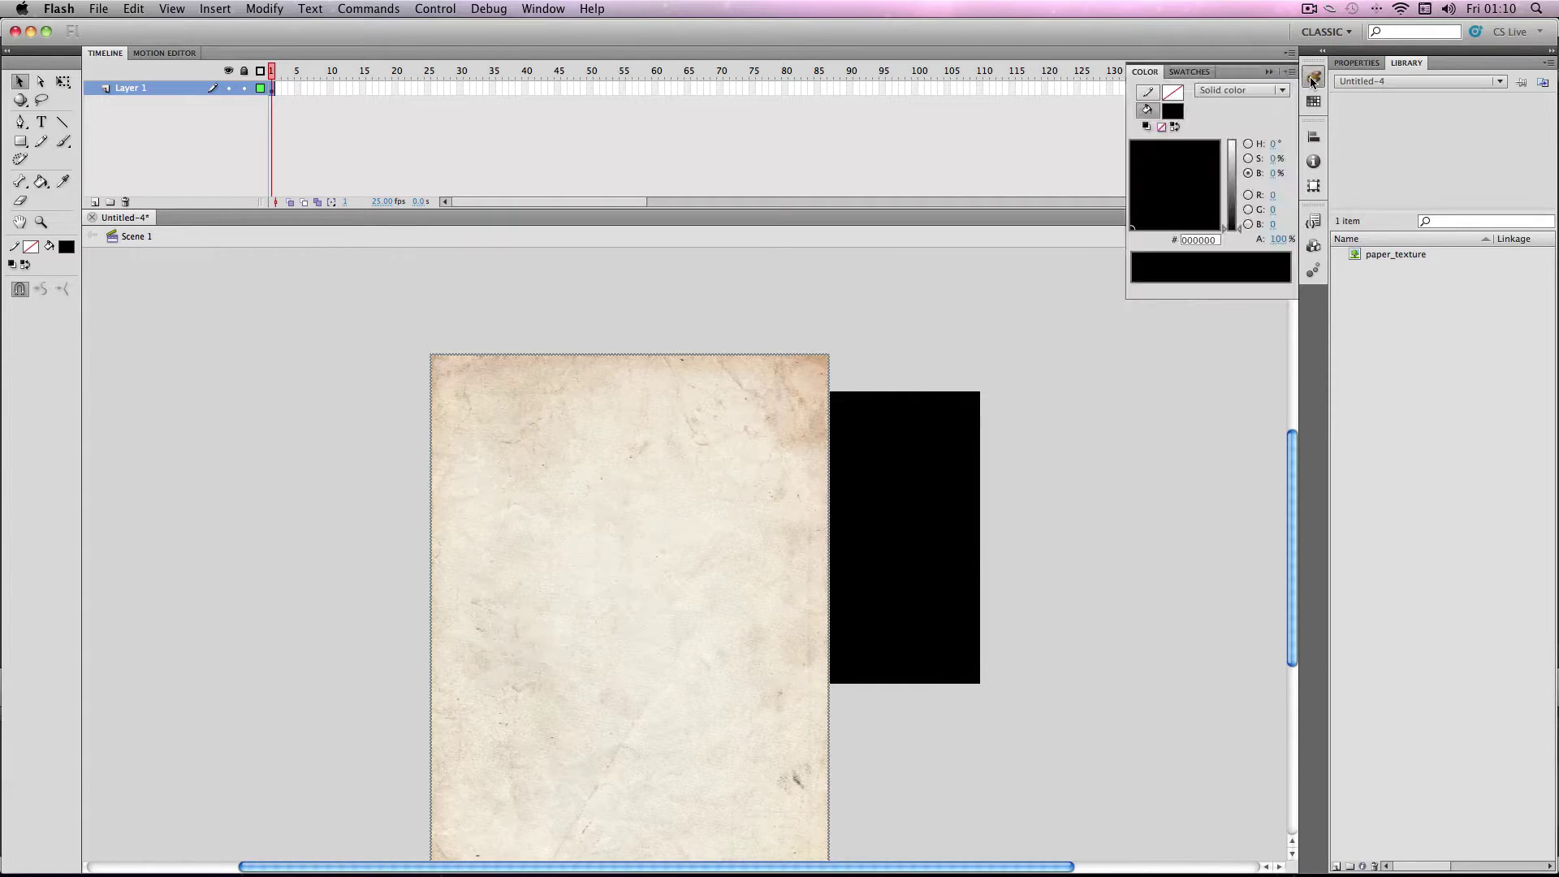
{"action": "left_click", "coordinate": [1259, 98]}
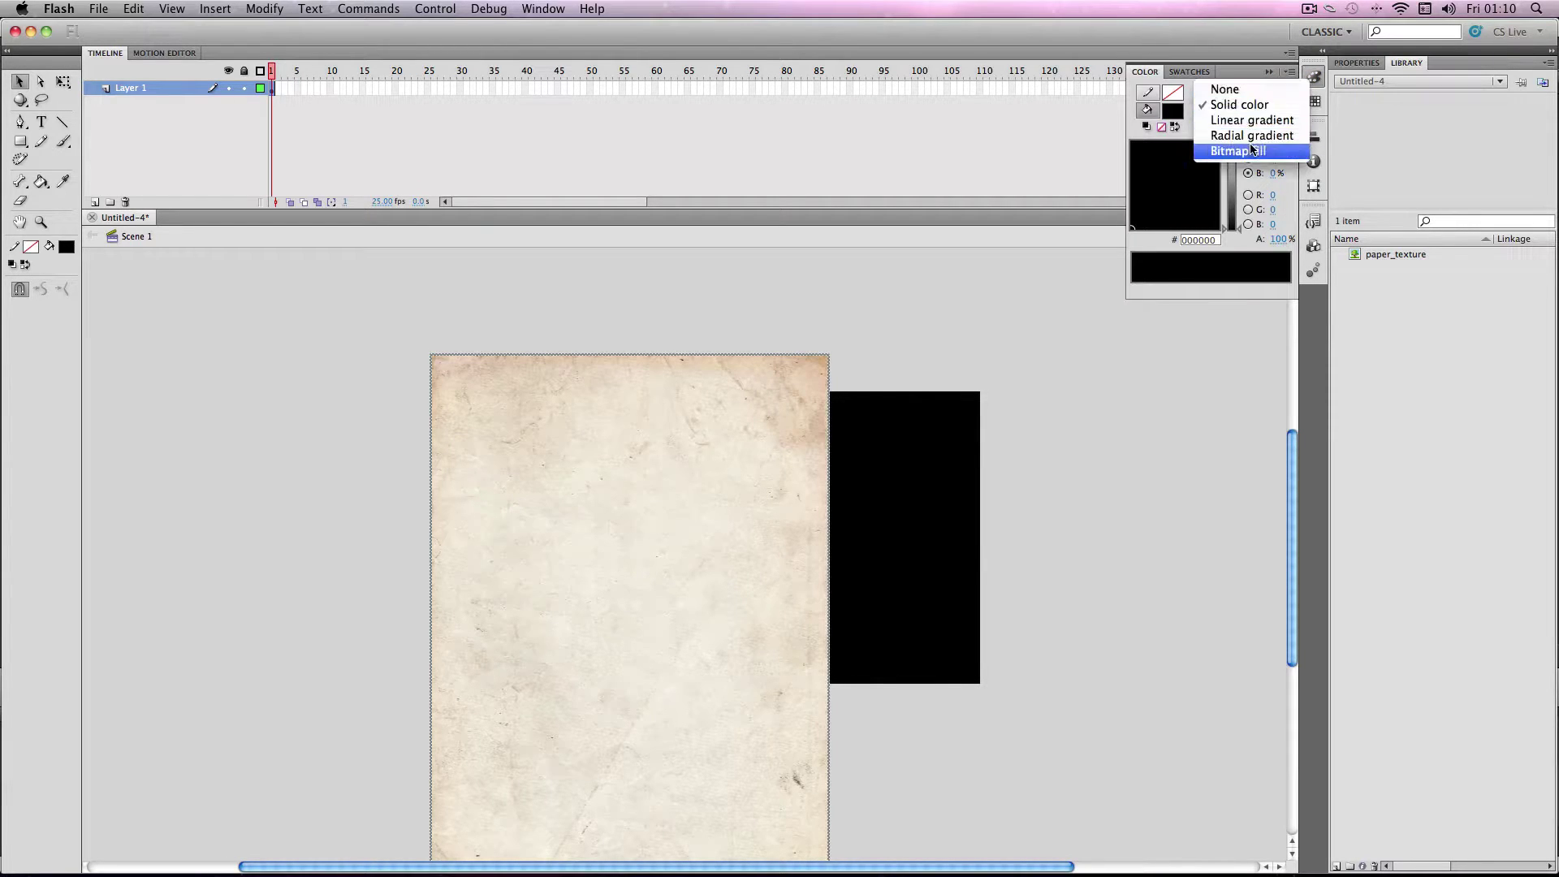
{"action": "left_click", "coordinate": [1251, 150]}
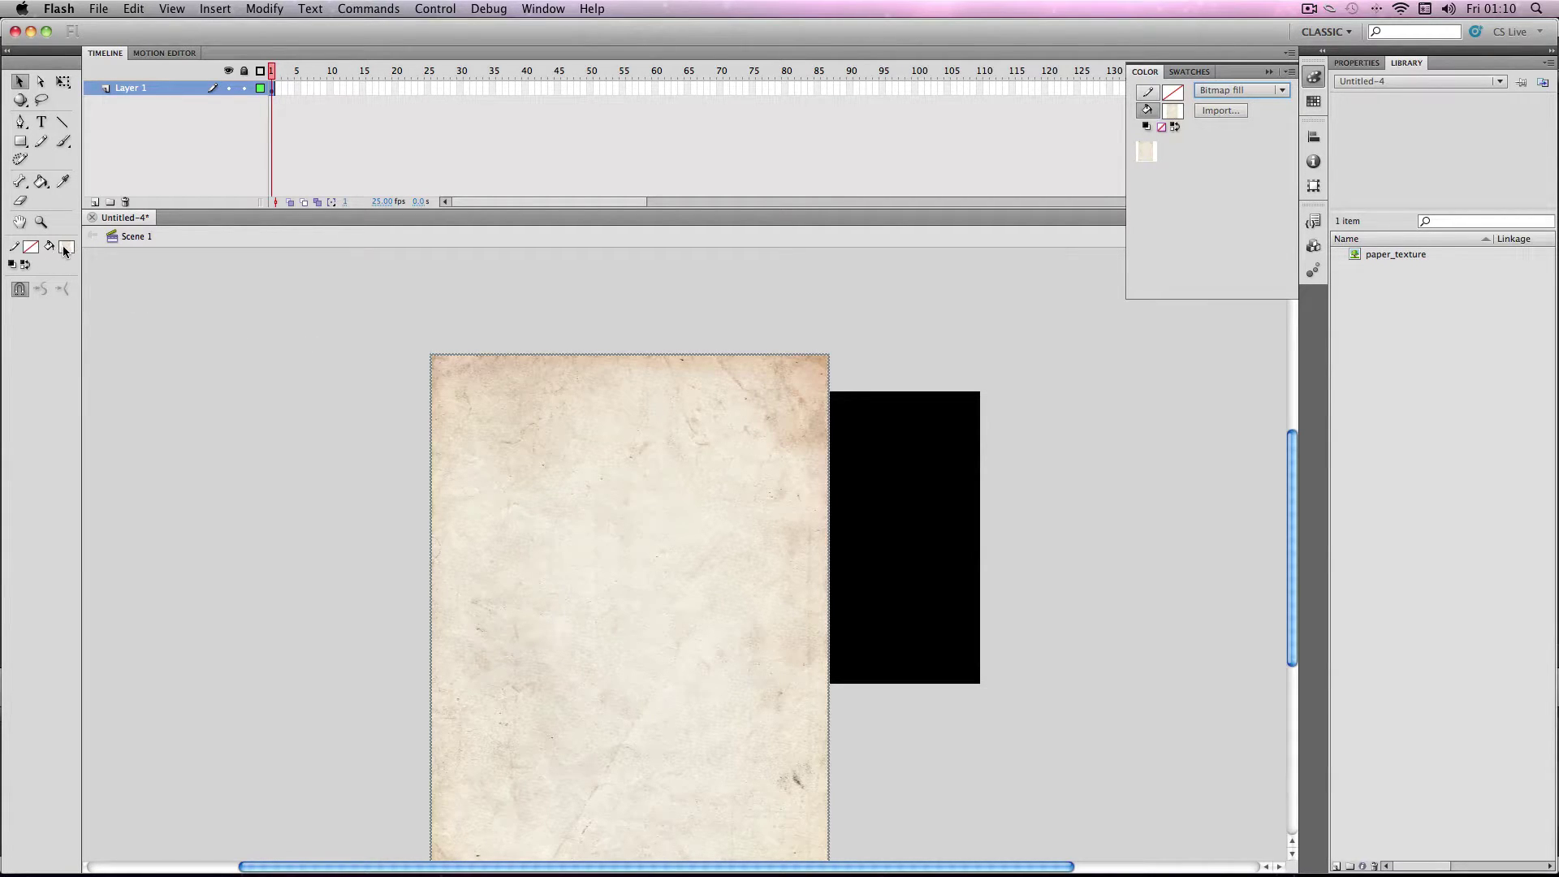
Step: Select the pasted paper texture image and delete it from the stage
{"action": "left_click", "coordinate": [286, 303]}
{"action": "left_click", "coordinate": [521, 393]}
{"action": "key", "text": "Delete"}
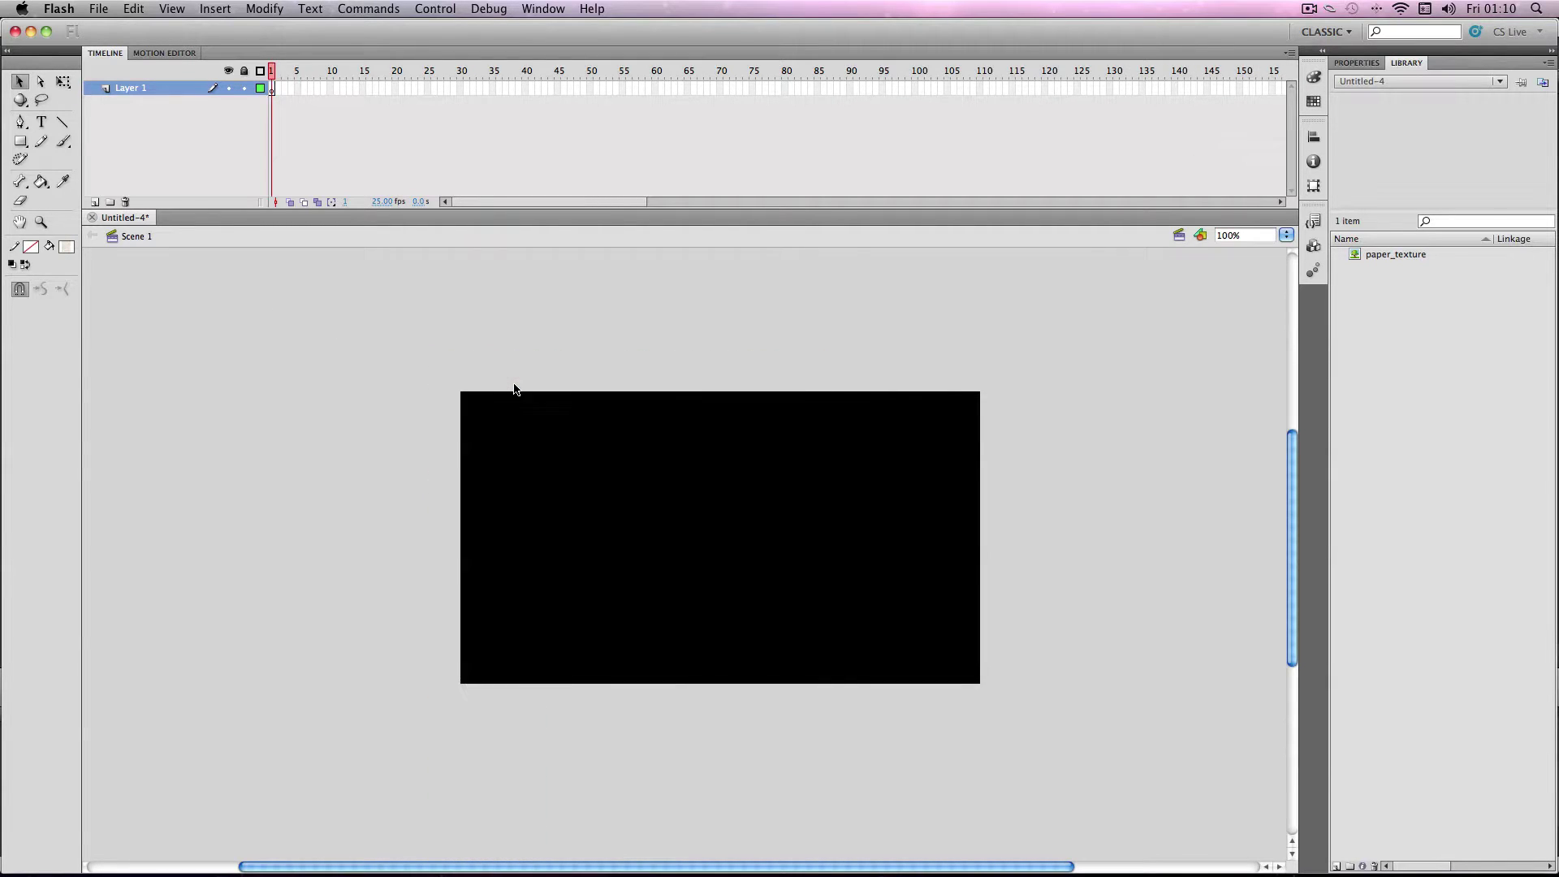
{"action": "left_click", "coordinate": [64, 141]}
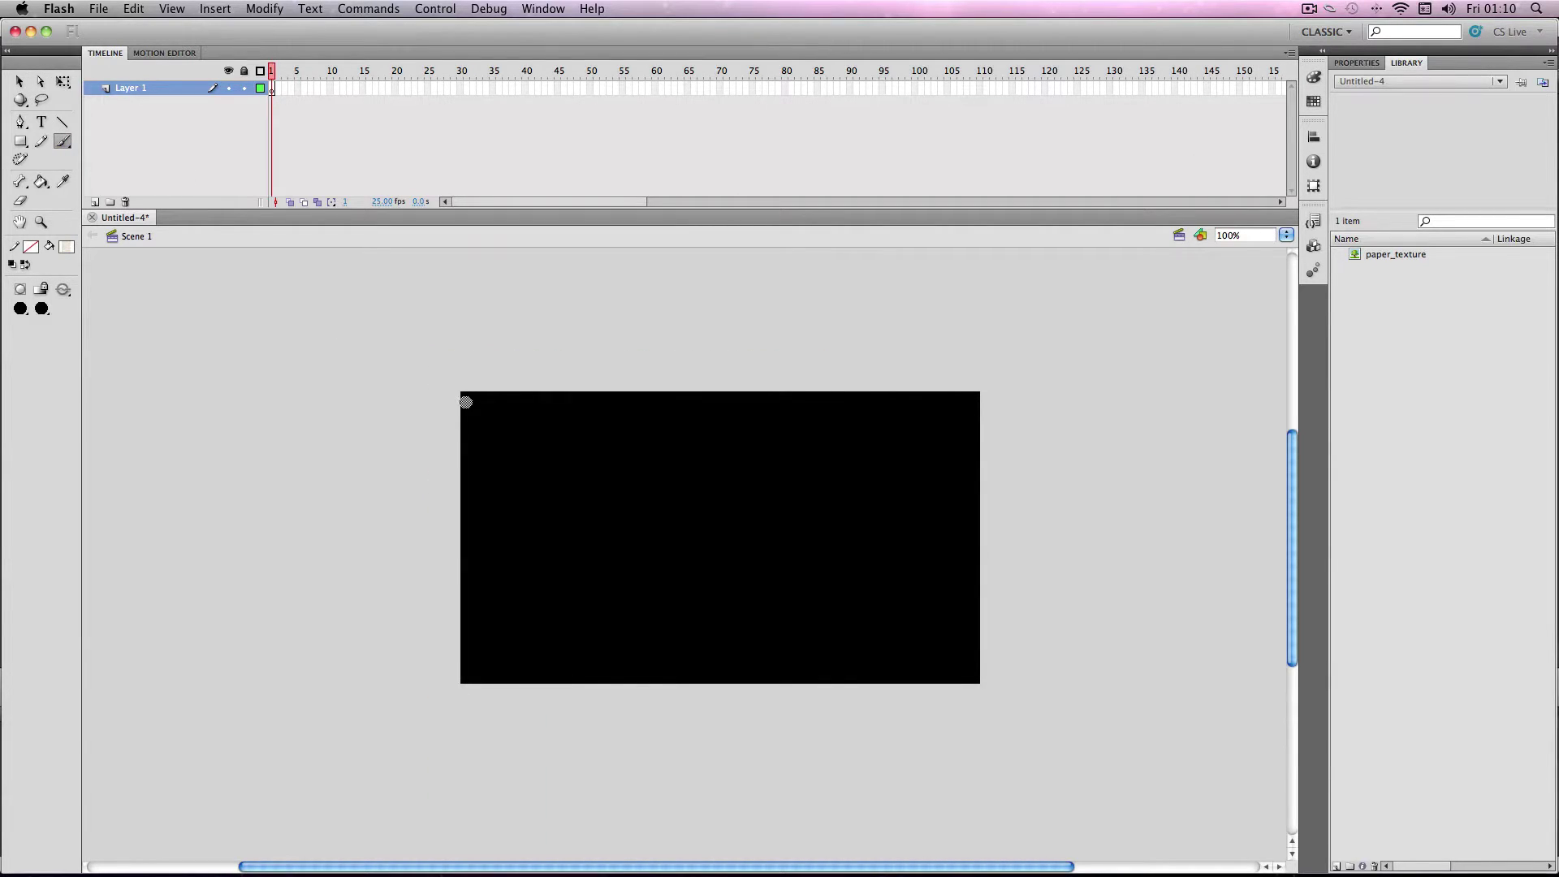
{"action": "mouse_move", "coordinate": [544, 439]}
{"action": "left_mouse_down"}
{"action": "mouse_move", "coordinate": [901, 439]}
{"action": "mouse_move", "coordinate": [734, 435]}
{"action": "mouse_move", "coordinate": [787, 438]}
{"action": "mouse_move", "coordinate": [710, 455]}
{"action": "mouse_move", "coordinate": [913, 507]}
{"action": "mouse_move", "coordinate": [871, 531]}
{"action": "mouse_move", "coordinate": [667, 561]}
{"action": "mouse_move", "coordinate": [797, 573]}
{"action": "mouse_move", "coordinate": [816, 674]}
{"action": "mouse_move", "coordinate": [730, 622]}
{"action": "left_mouse_up"}
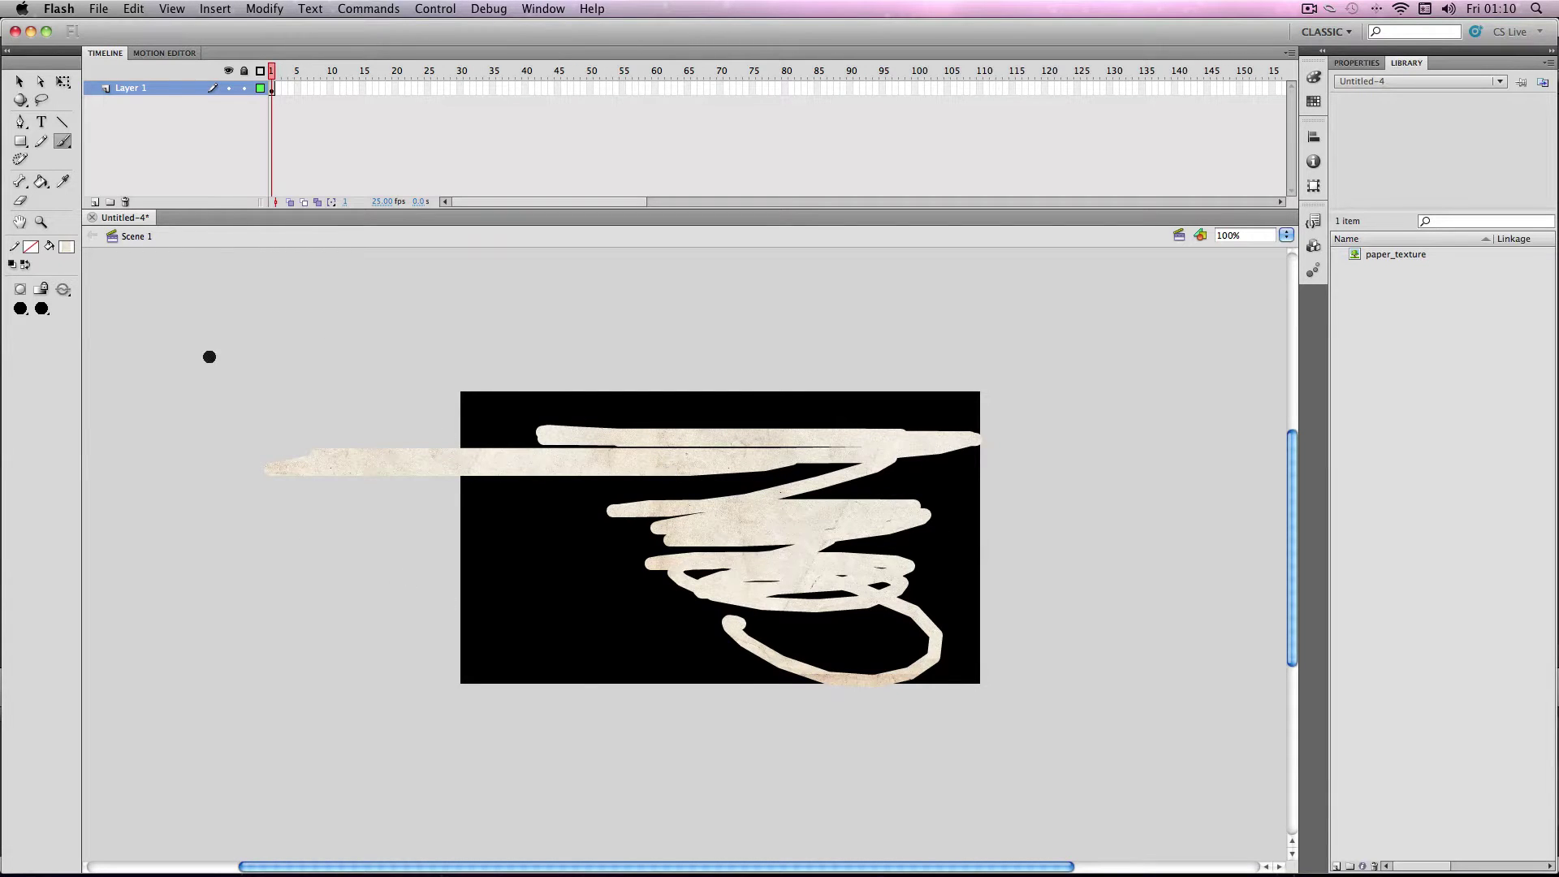
{"action": "left_click", "coordinate": [20, 82]}
{"action": "left_click_drag", "start_coordinate": [223, 334], "coordinate": [1169, 794]}
{"action": "key", "text": "Delete"}
{"action": "left_click", "coordinate": [20, 141]}
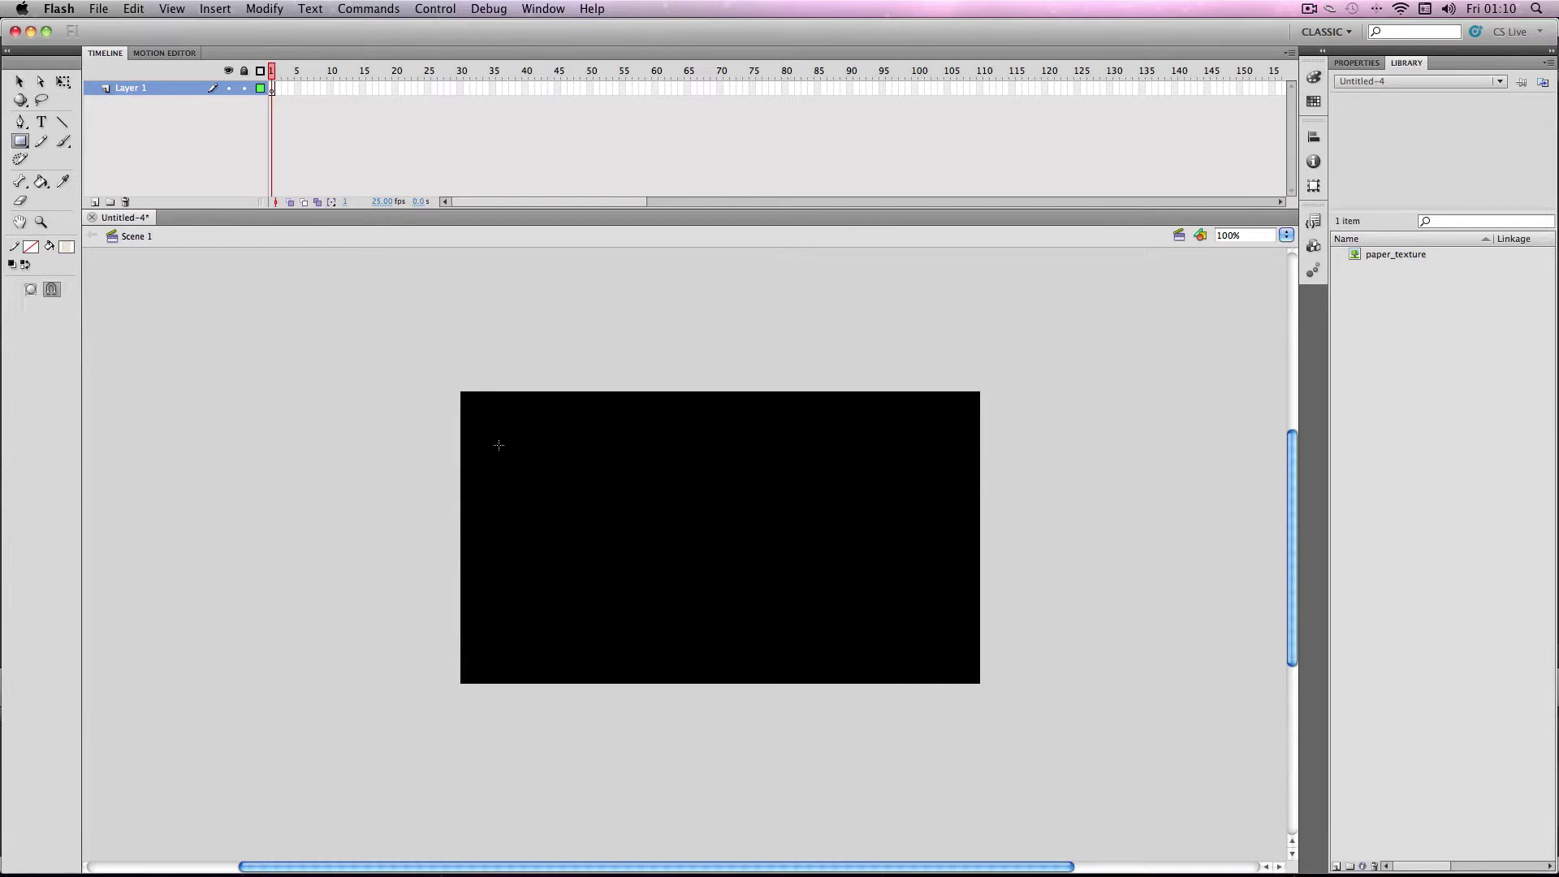
{"action": "left_click_drag", "start_coordinate": [498, 446], "coordinate": [877, 660]}
Step: Select the textured test rectangle and delete it
{"action": "left_click", "coordinate": [23, 84]}
{"action": "left_click_drag", "start_coordinate": [324, 331], "coordinate": [946, 727]}
{"action": "key", "text": "Delete"}
Step: Add the text 'EGQWEGWEGWEGWEGWEGWGE' above the black stage
{"action": "left_click", "coordinate": [42, 122]}
{"action": "left_click", "coordinate": [604, 337]}
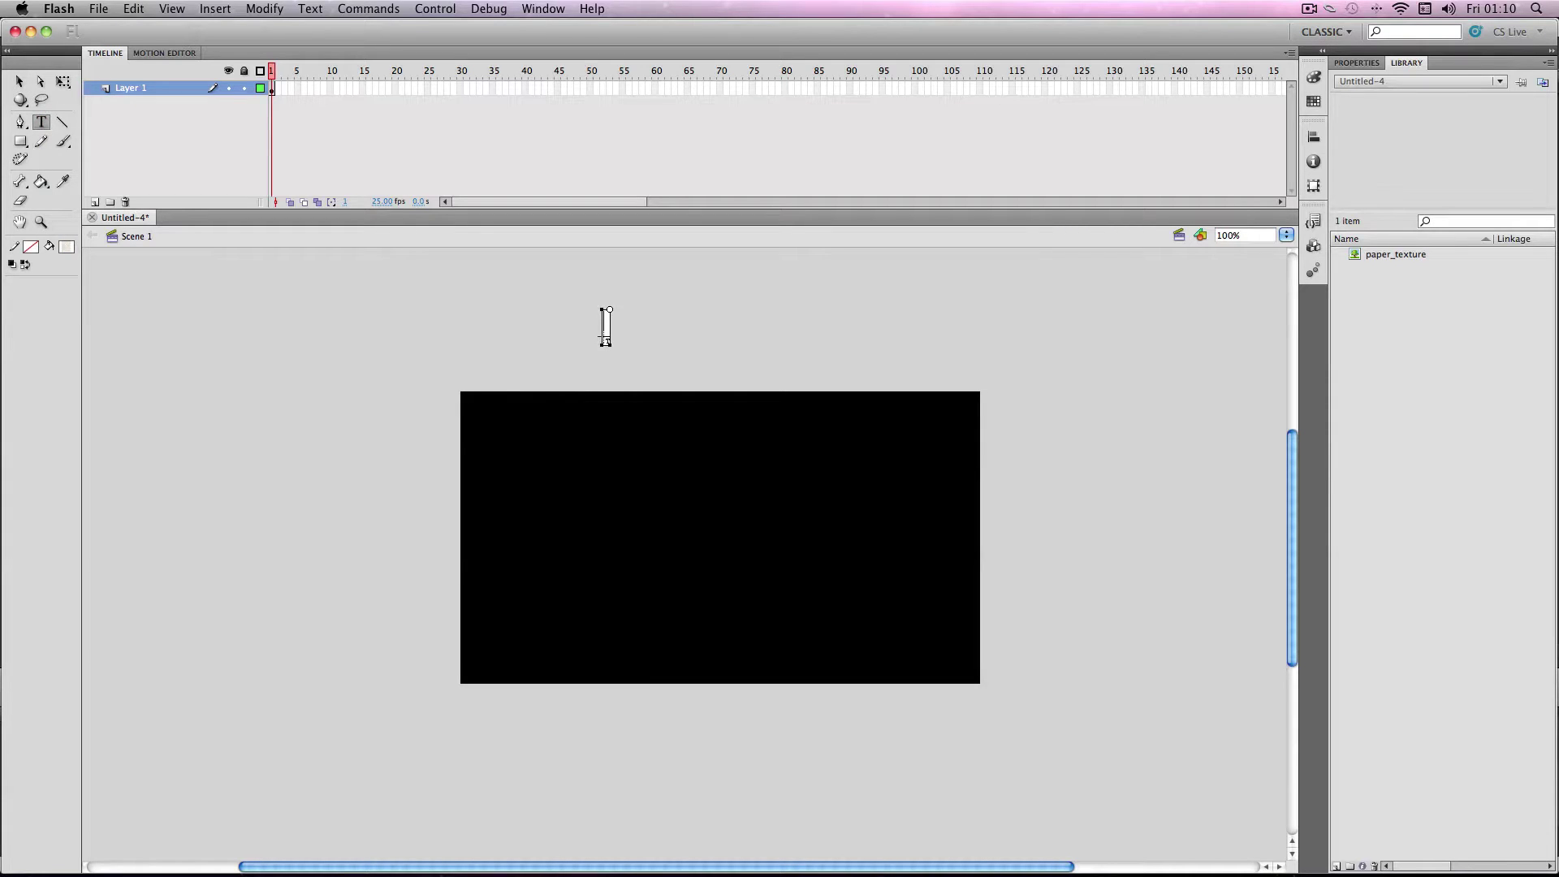
{"action": "type", "text": "EGQWEGWEGWEGWEGWEGWGE"}
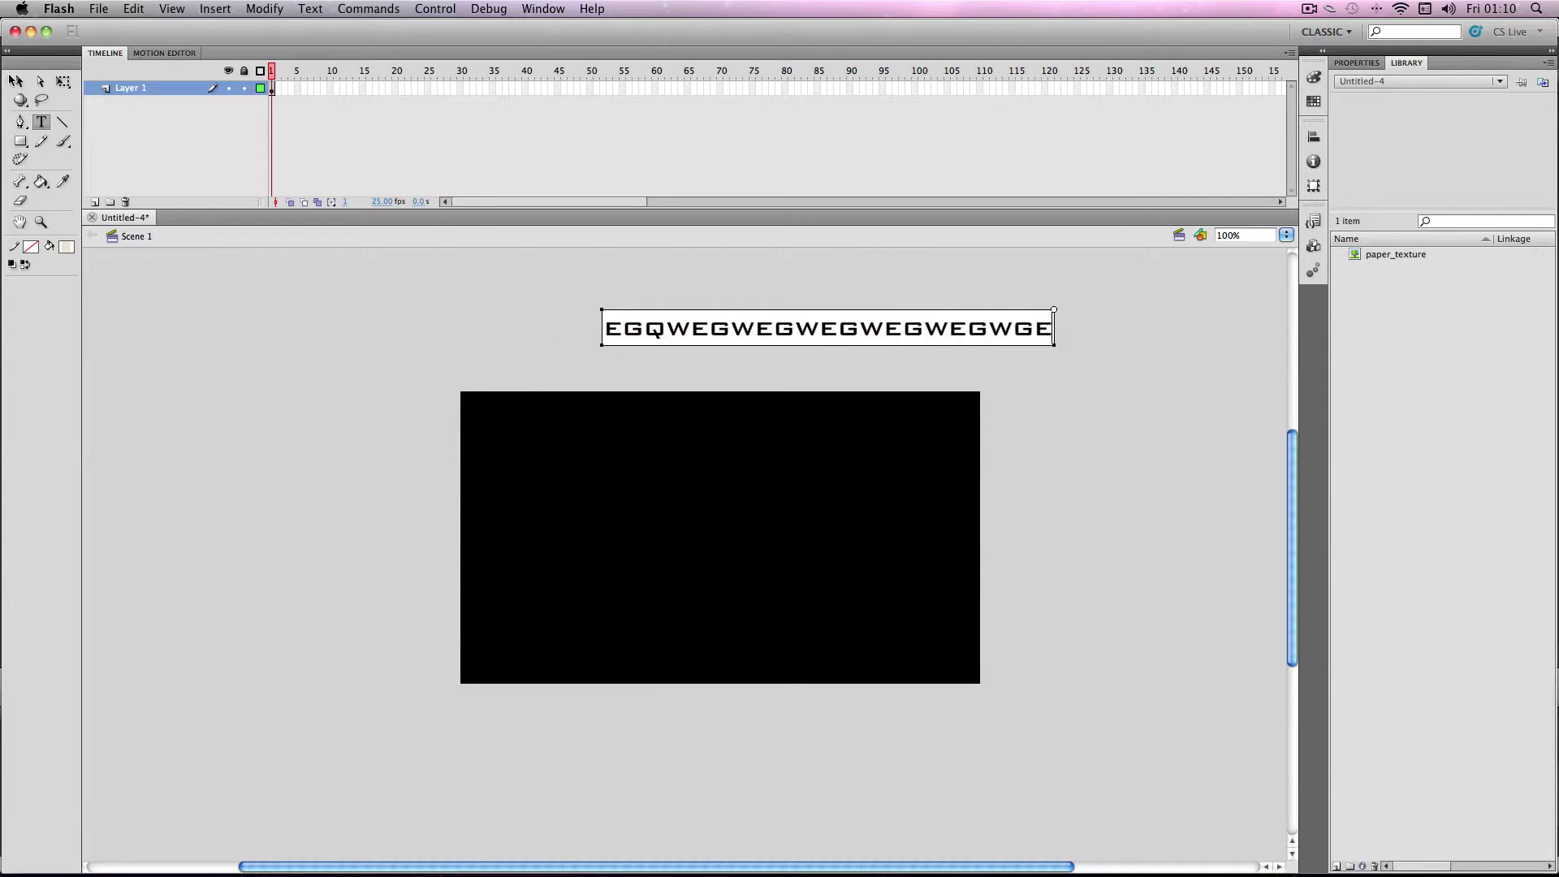
{"action": "left_click", "coordinate": [19, 81]}
{"action": "left_click", "coordinate": [291, 295]}
Step: Break the text apart into separate letter shapes with Cmd+B and select them all
{"action": "left_click", "coordinate": [638, 336]}
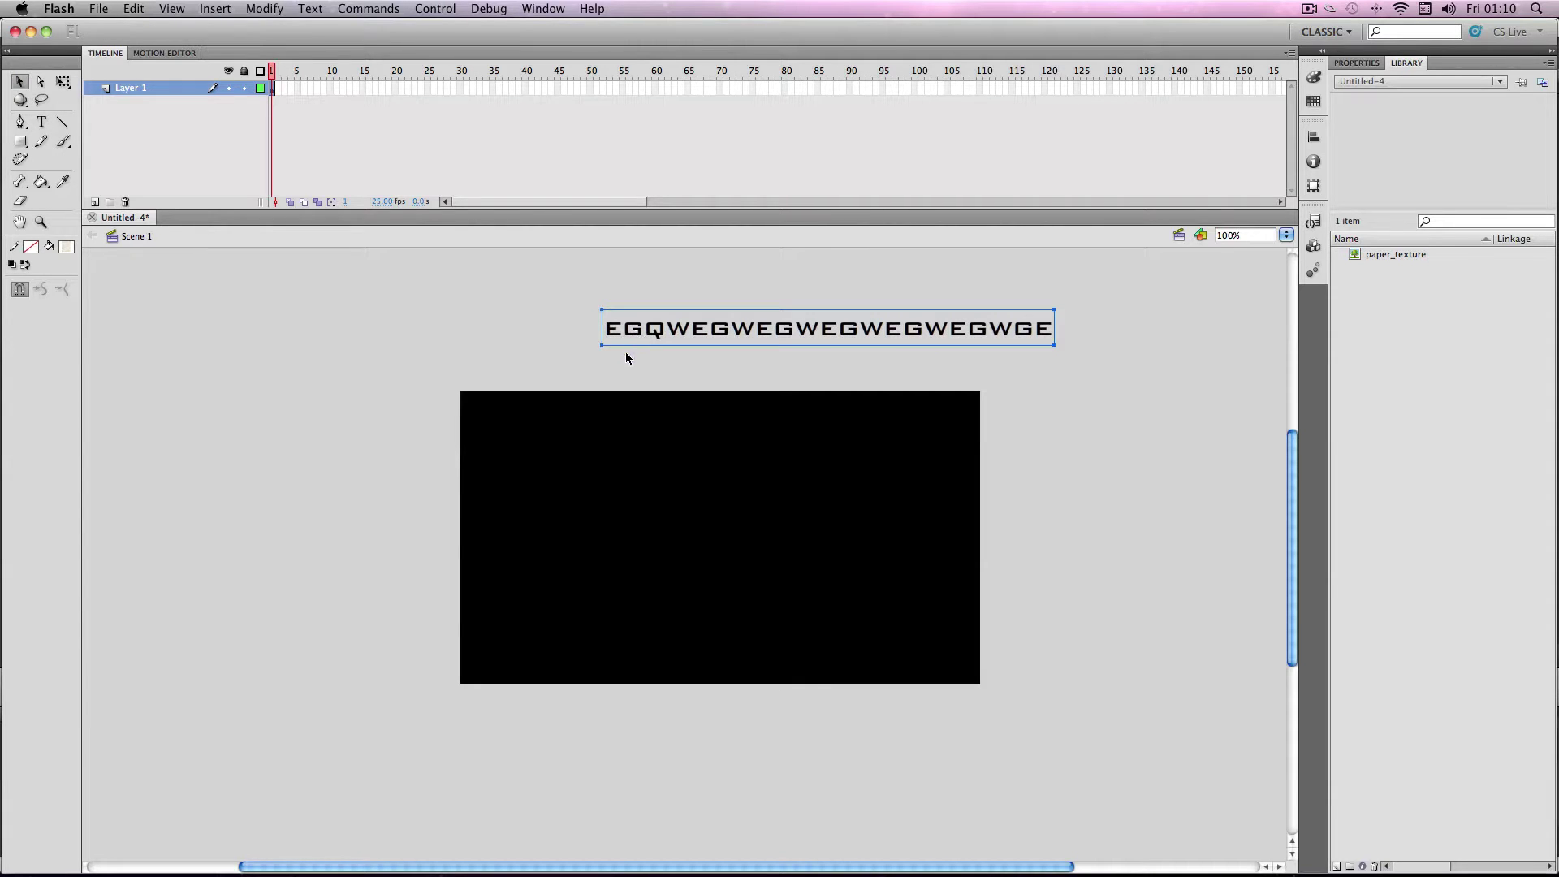
{"action": "key", "text": "super+b"}
{"action": "key", "text": "super+b"}
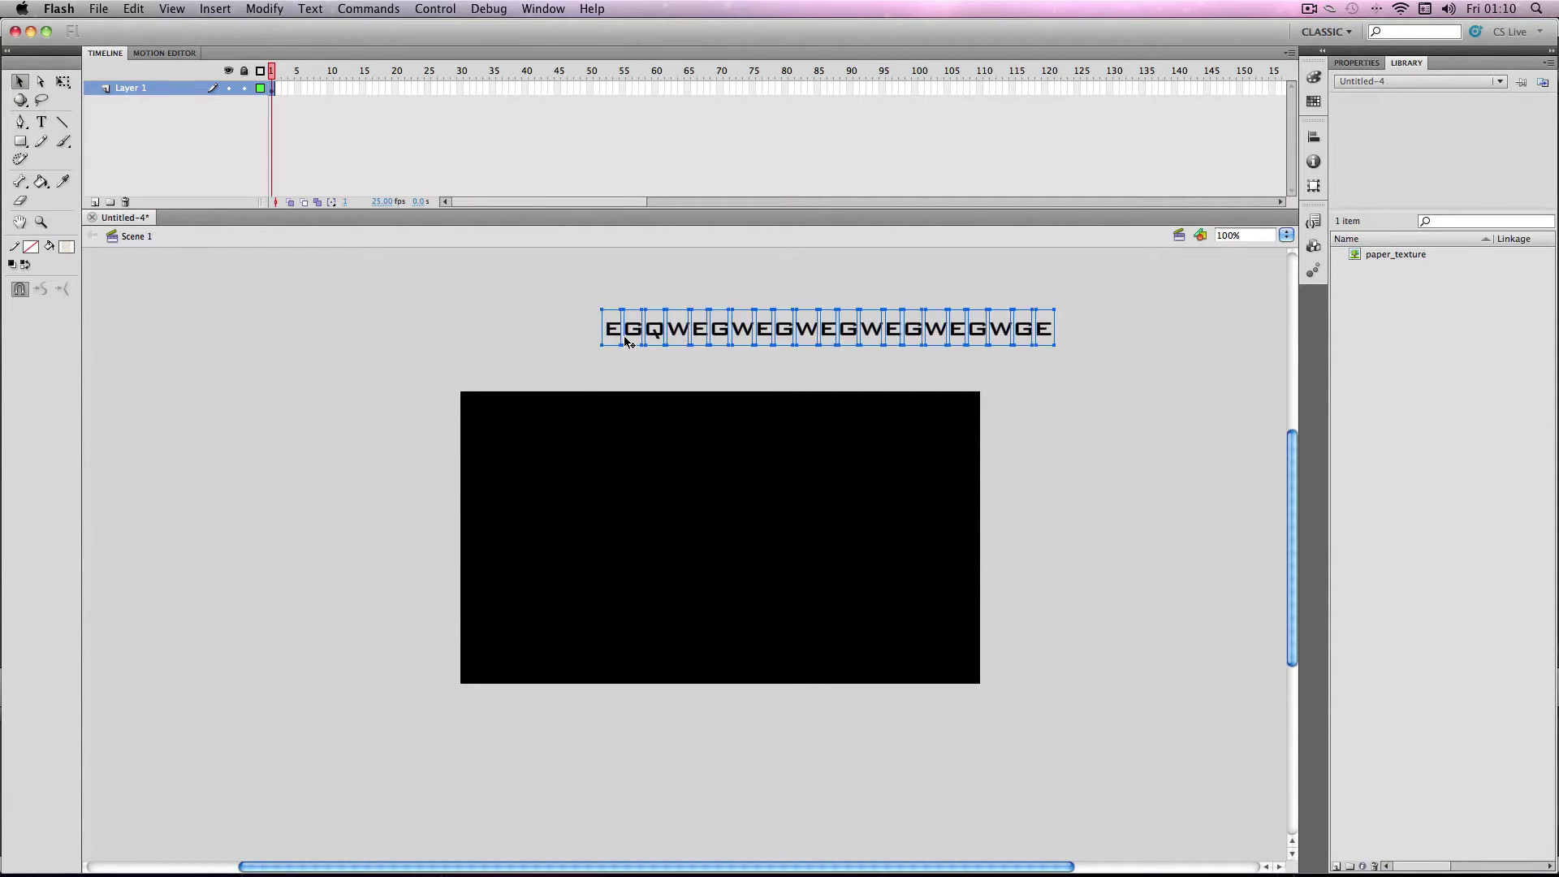
{"action": "left_click", "coordinate": [559, 276]}
{"action": "left_click_drag", "start_coordinate": [548, 279], "coordinate": [1112, 412]}
Step: Fill the broken-apart letters with the paper_texture bitmap fill
{"action": "left_click", "coordinate": [1316, 79]}
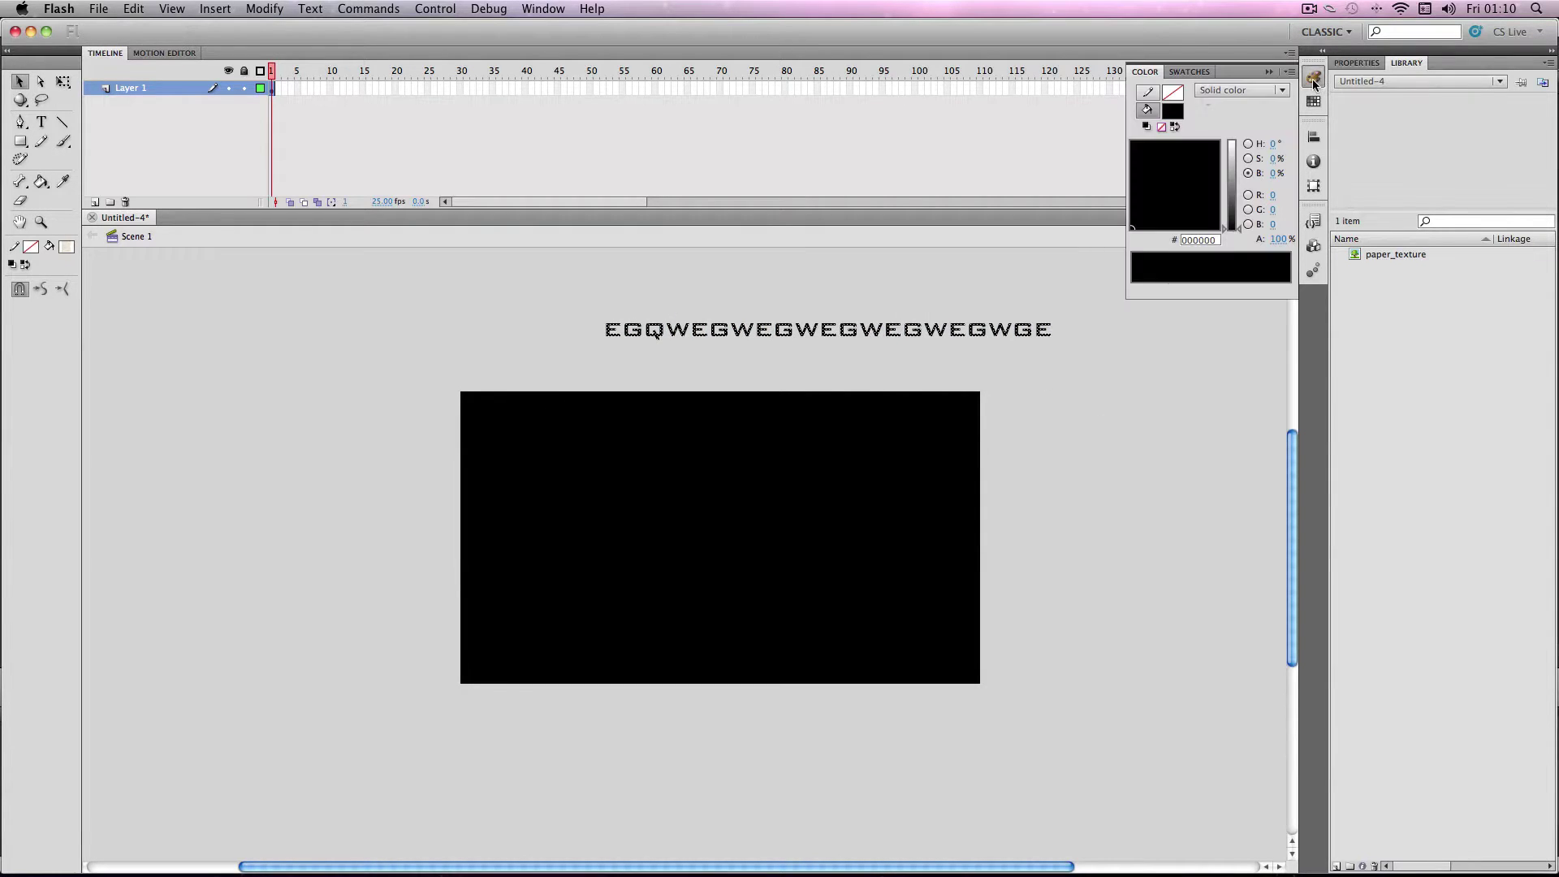
{"action": "left_click", "coordinate": [1206, 89]}
{"action": "left_click", "coordinate": [1225, 152]}
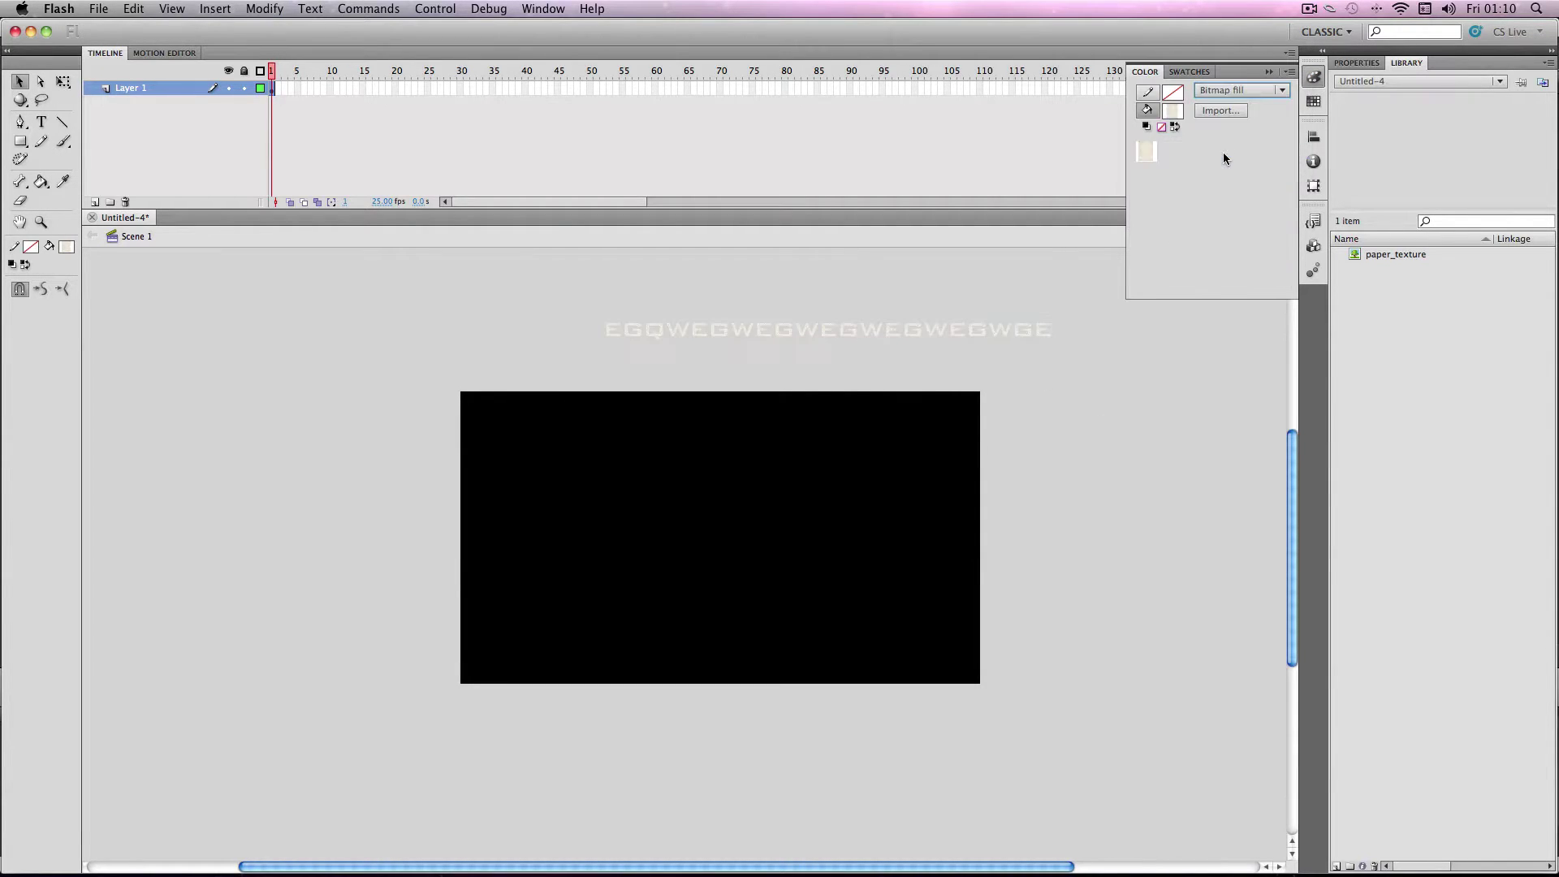
{"action": "left_click", "coordinate": [982, 294]}
Step: Move the textured letters down onto the black stage, then delete them
{"action": "left_click_drag", "start_coordinate": [532, 295], "coordinate": [839, 492]}
{"action": "left_click_drag", "start_coordinate": [323, 412], "coordinate": [936, 567]}
{"action": "key", "text": "Delete"}
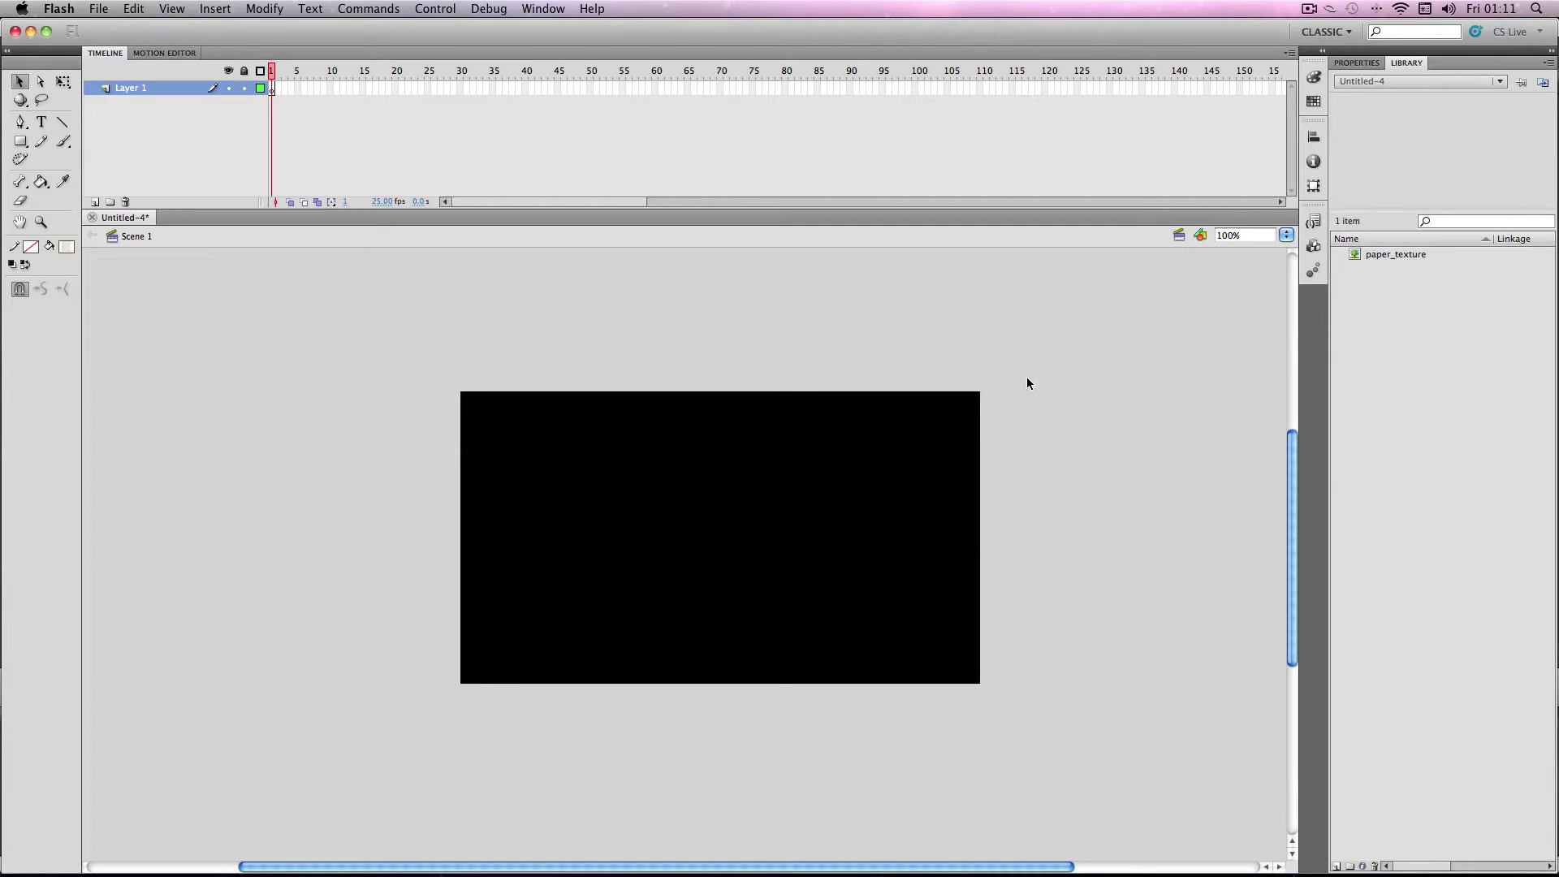
Step: Place paper_texture from the Library to the left of the black stage and bring up Modify > Bitmap
{"action": "left_click_drag", "start_coordinate": [1355, 253], "coordinate": [505, 454]}
{"action": "left_click_drag", "start_coordinate": [509, 356], "coordinate": [497, 438]}
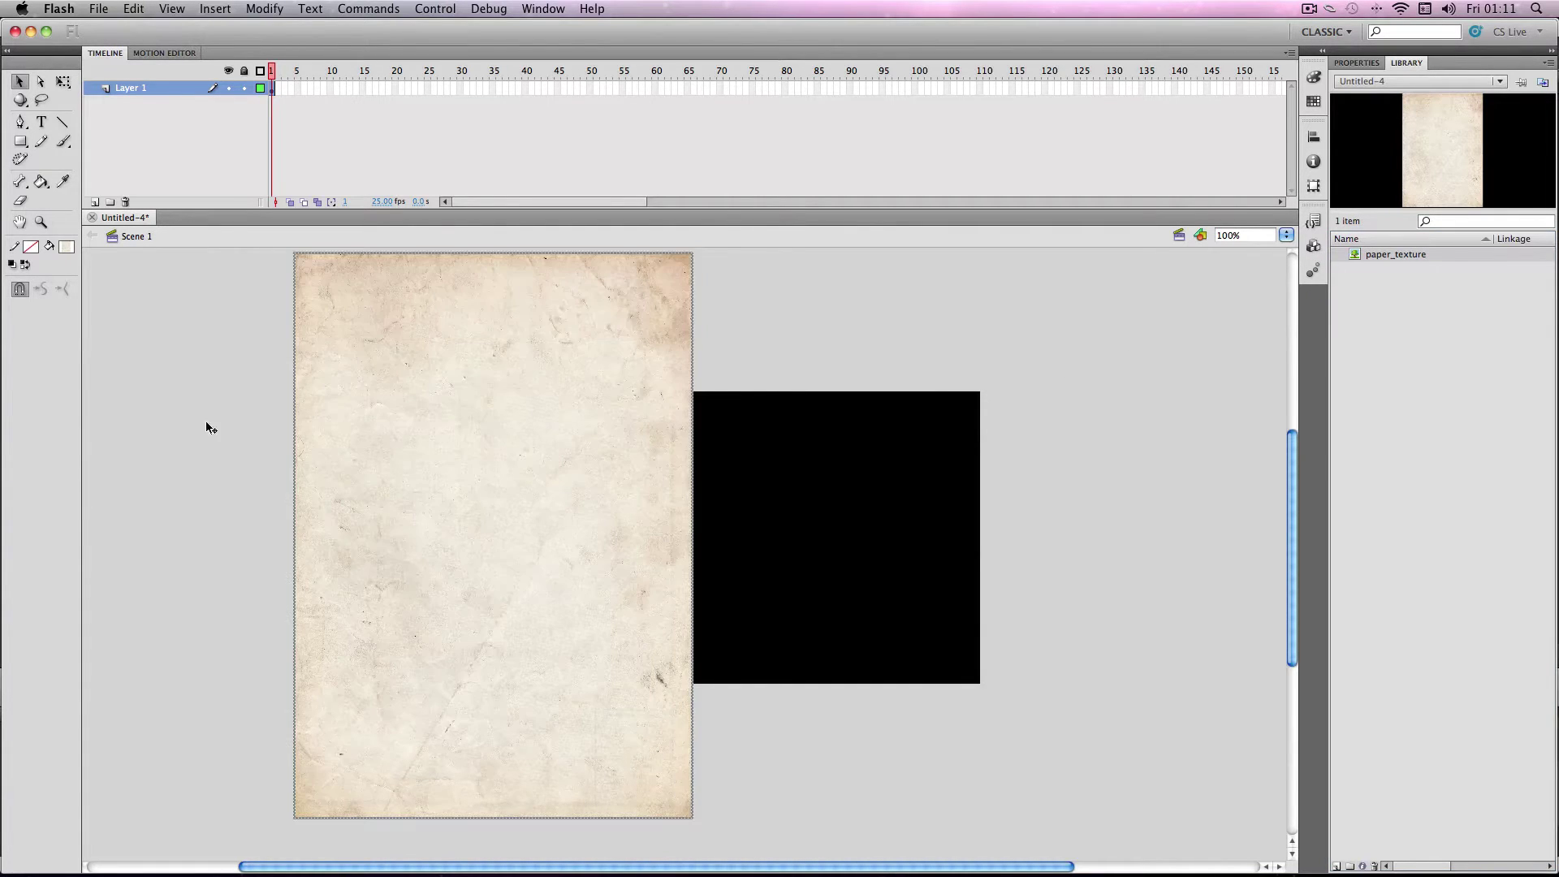
{"action": "left_click_drag", "start_coordinate": [446, 358], "coordinate": [343, 394]}
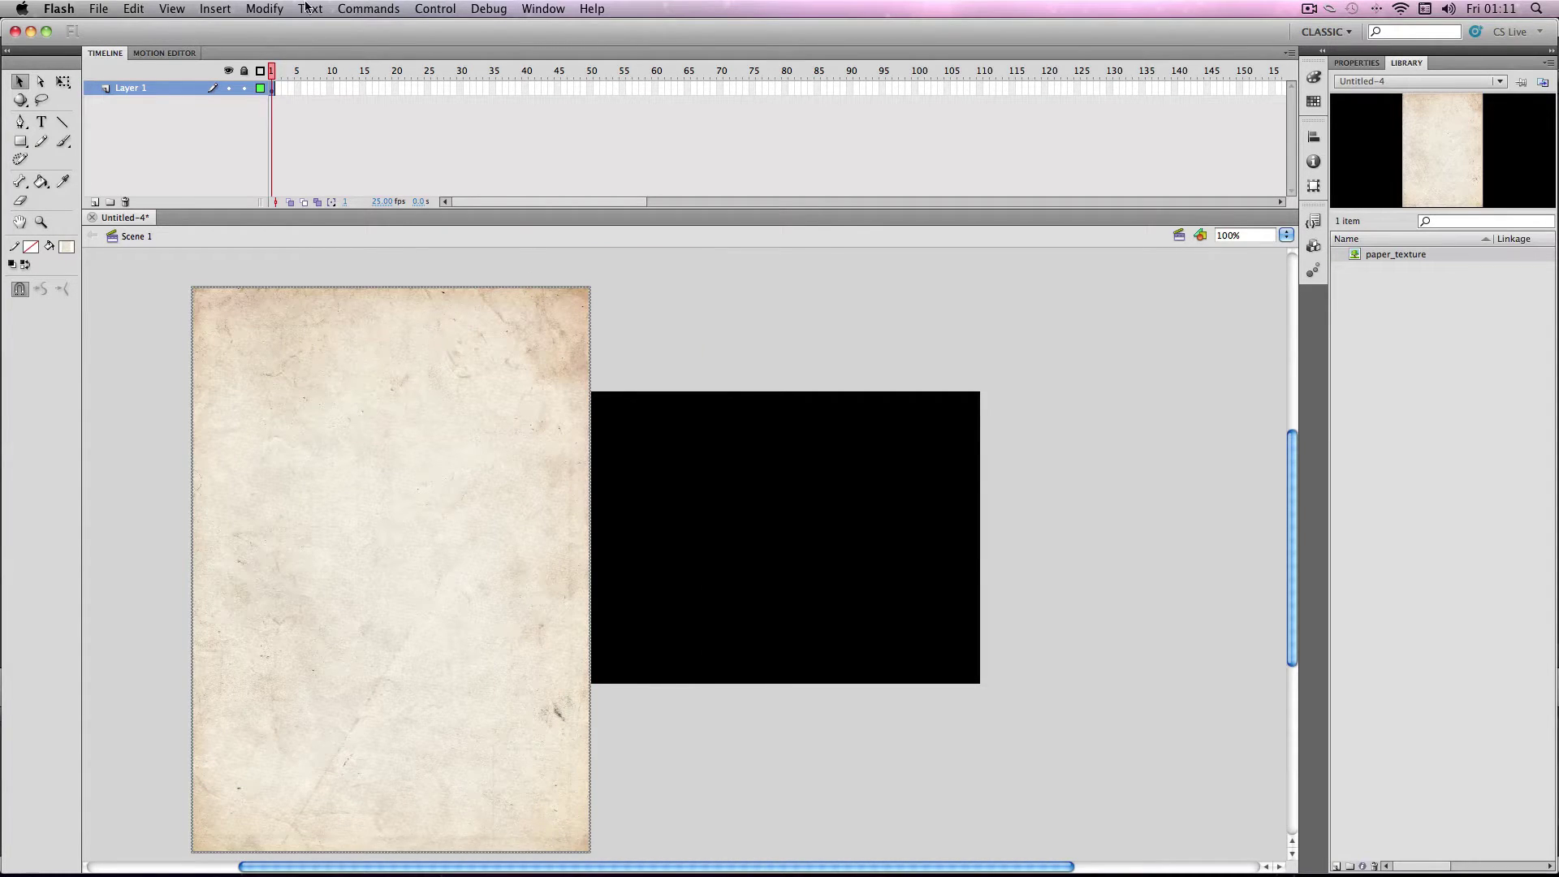
{"action": "left_click", "coordinate": [263, 10]}
{"action": "mouse_move", "coordinate": [284, 99]}
{"action": "left_click", "coordinate": [501, 110]}
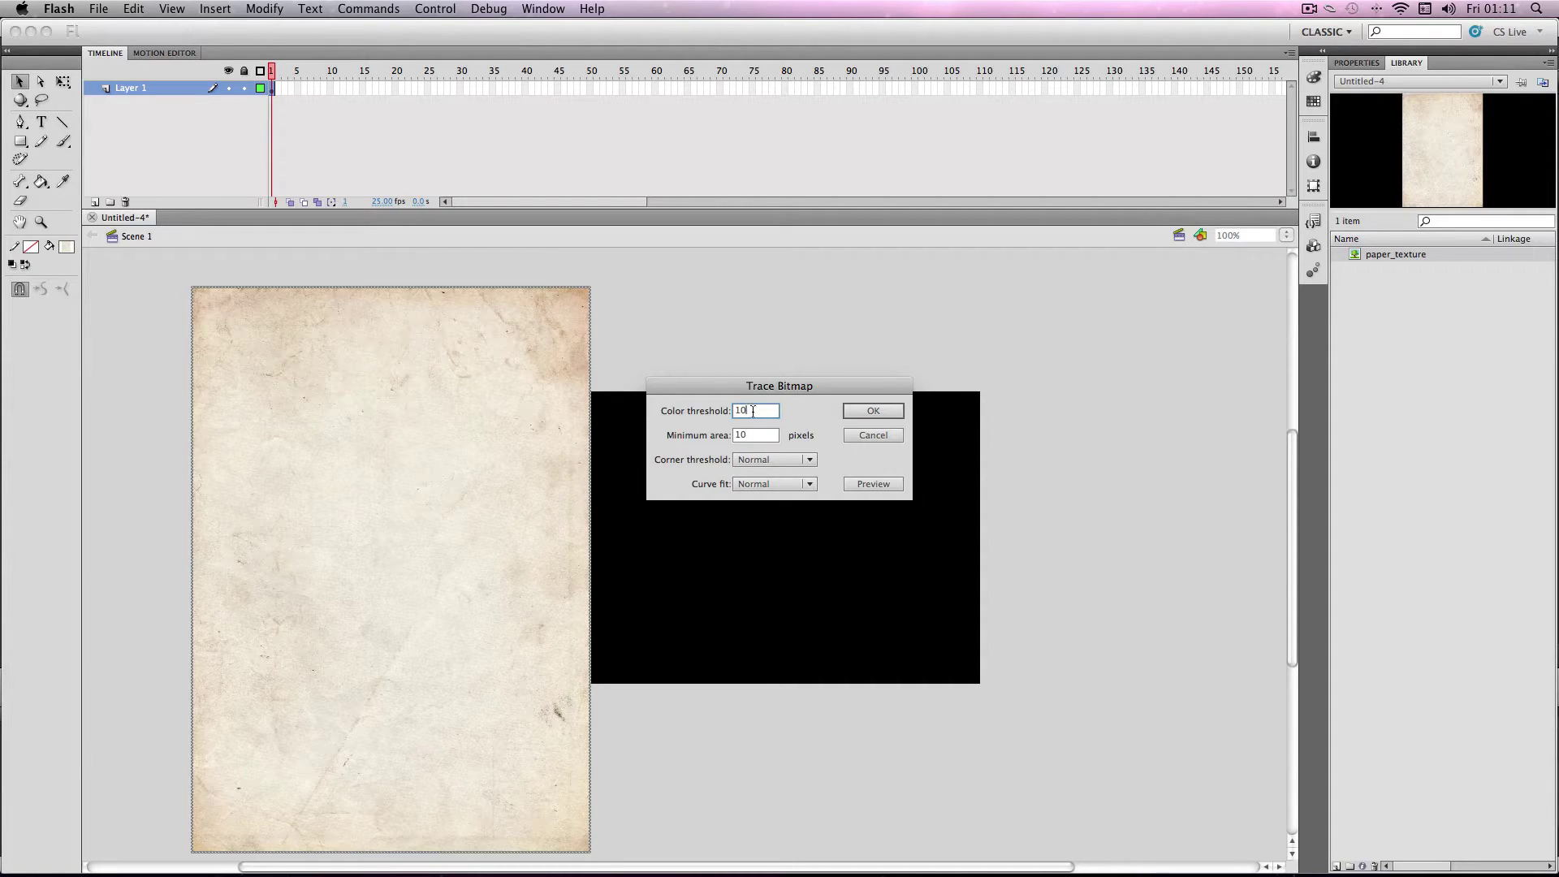
{"action": "type", "text": "1"}
{"action": "key", "text": "Tab"}
{"action": "type", "text": "1"}
{"action": "left_click", "coordinate": [894, 413]}
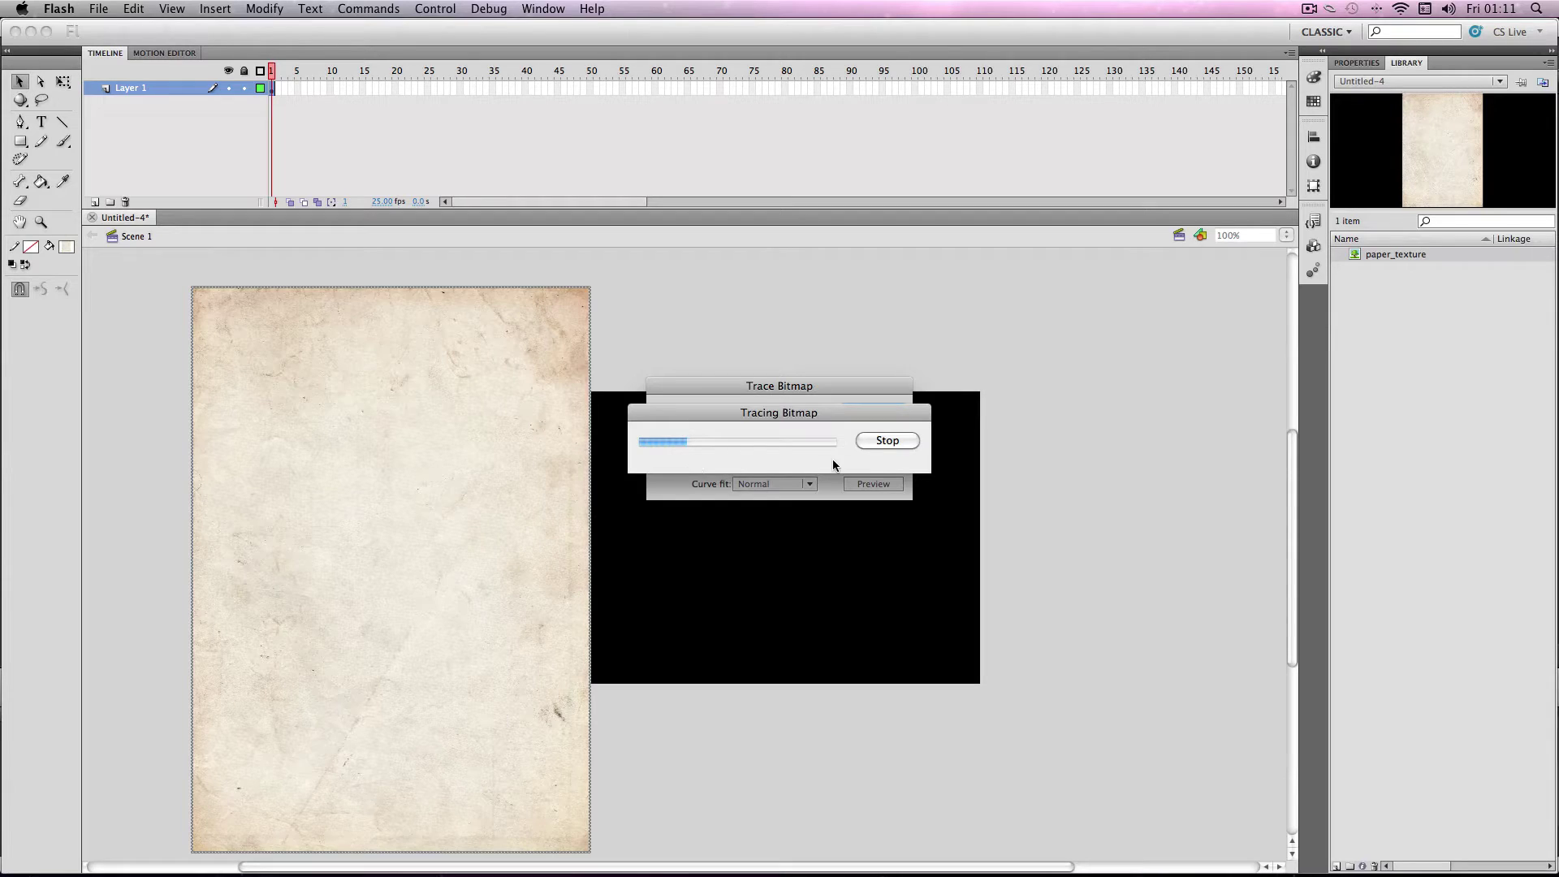
{"action": "left_click", "coordinate": [881, 442]}
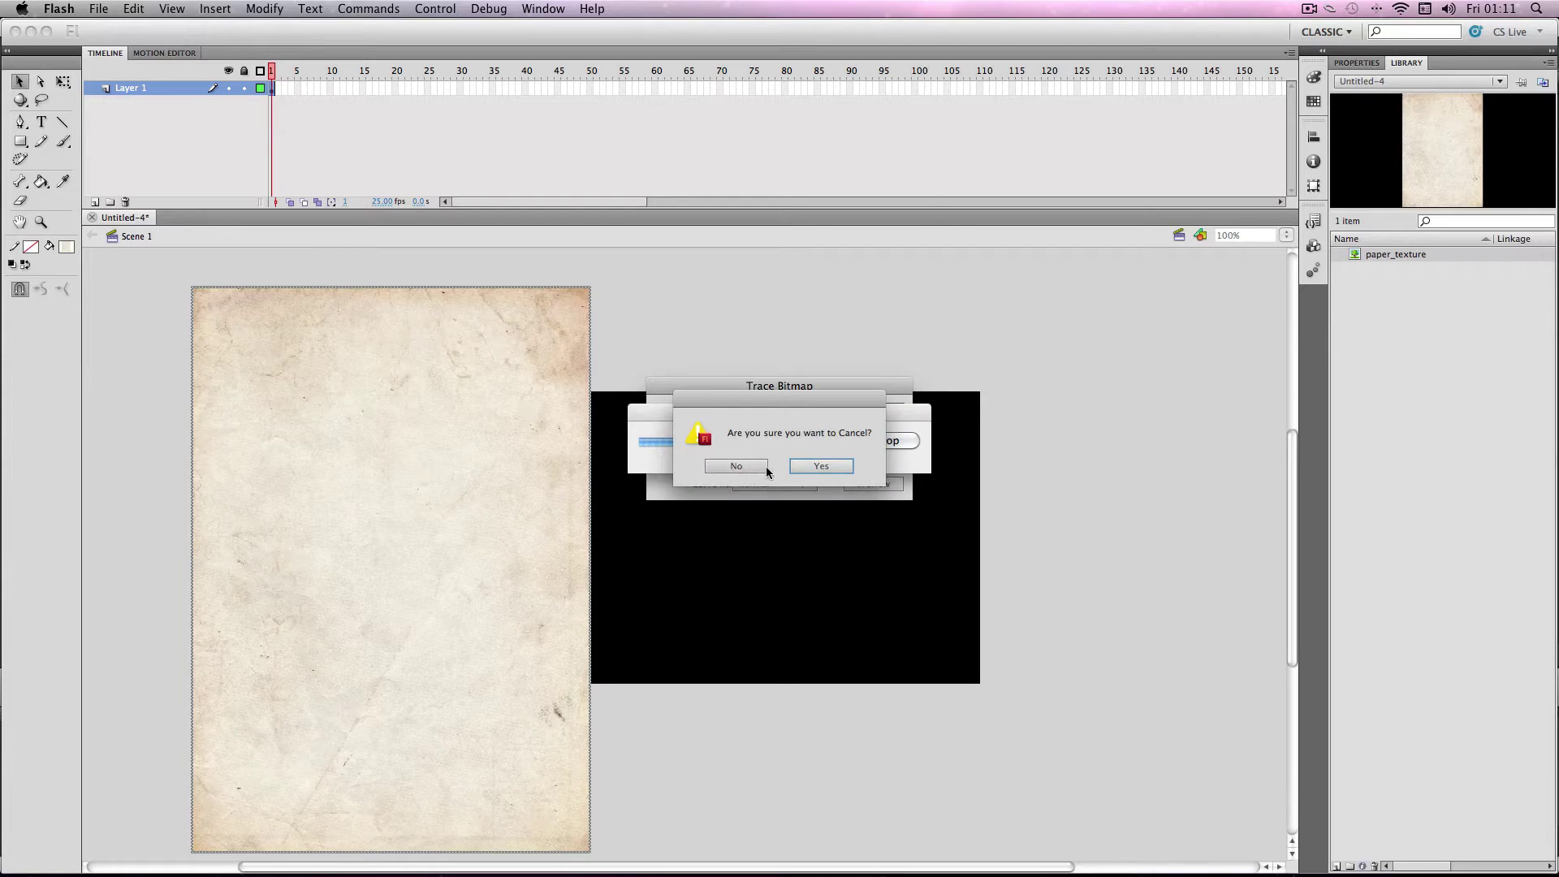
{"action": "left_click", "coordinate": [816, 466]}
{"action": "left_click", "coordinate": [642, 353]}
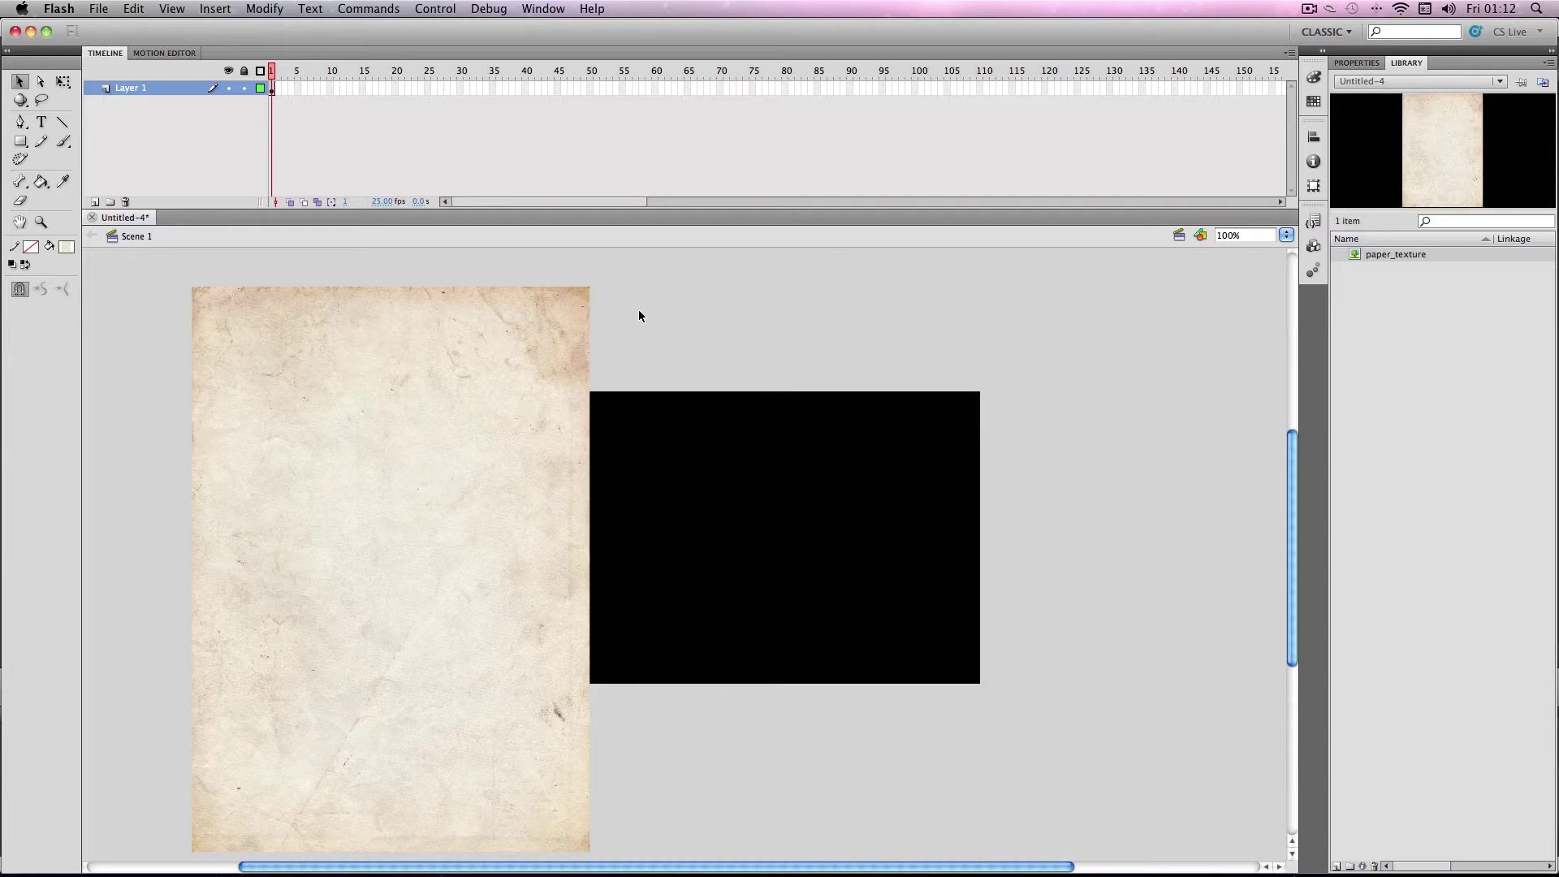
Step: Trace the paper_texture bitmap with colour threshold 20 and minimum area 20
{"action": "left_click", "coordinate": [437, 507]}
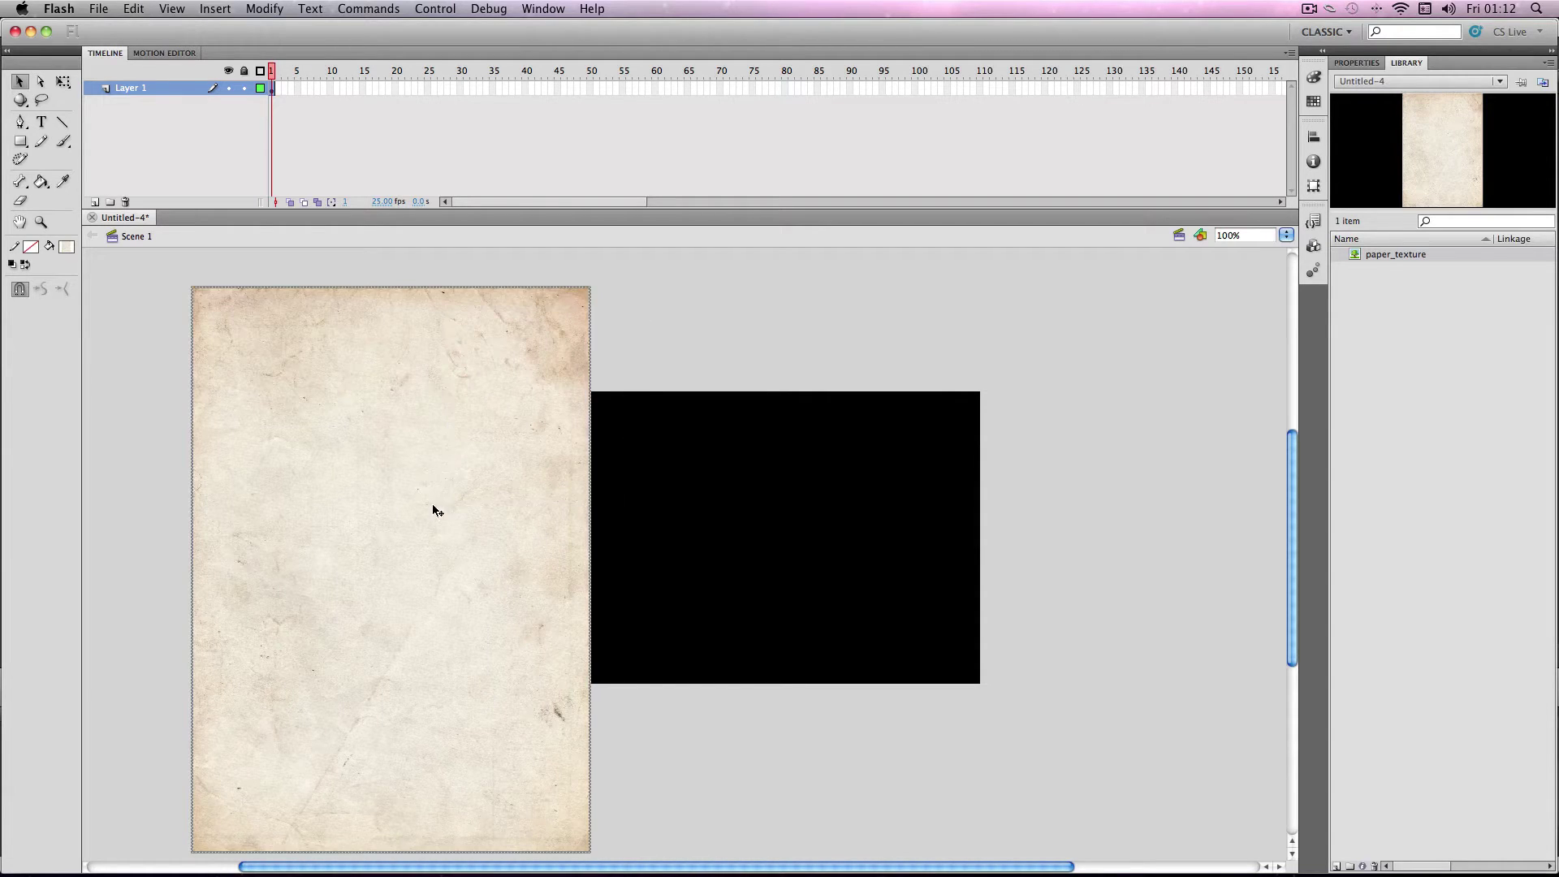
{"action": "left_click", "coordinate": [273, 9]}
{"action": "mouse_move", "coordinate": [294, 97]}
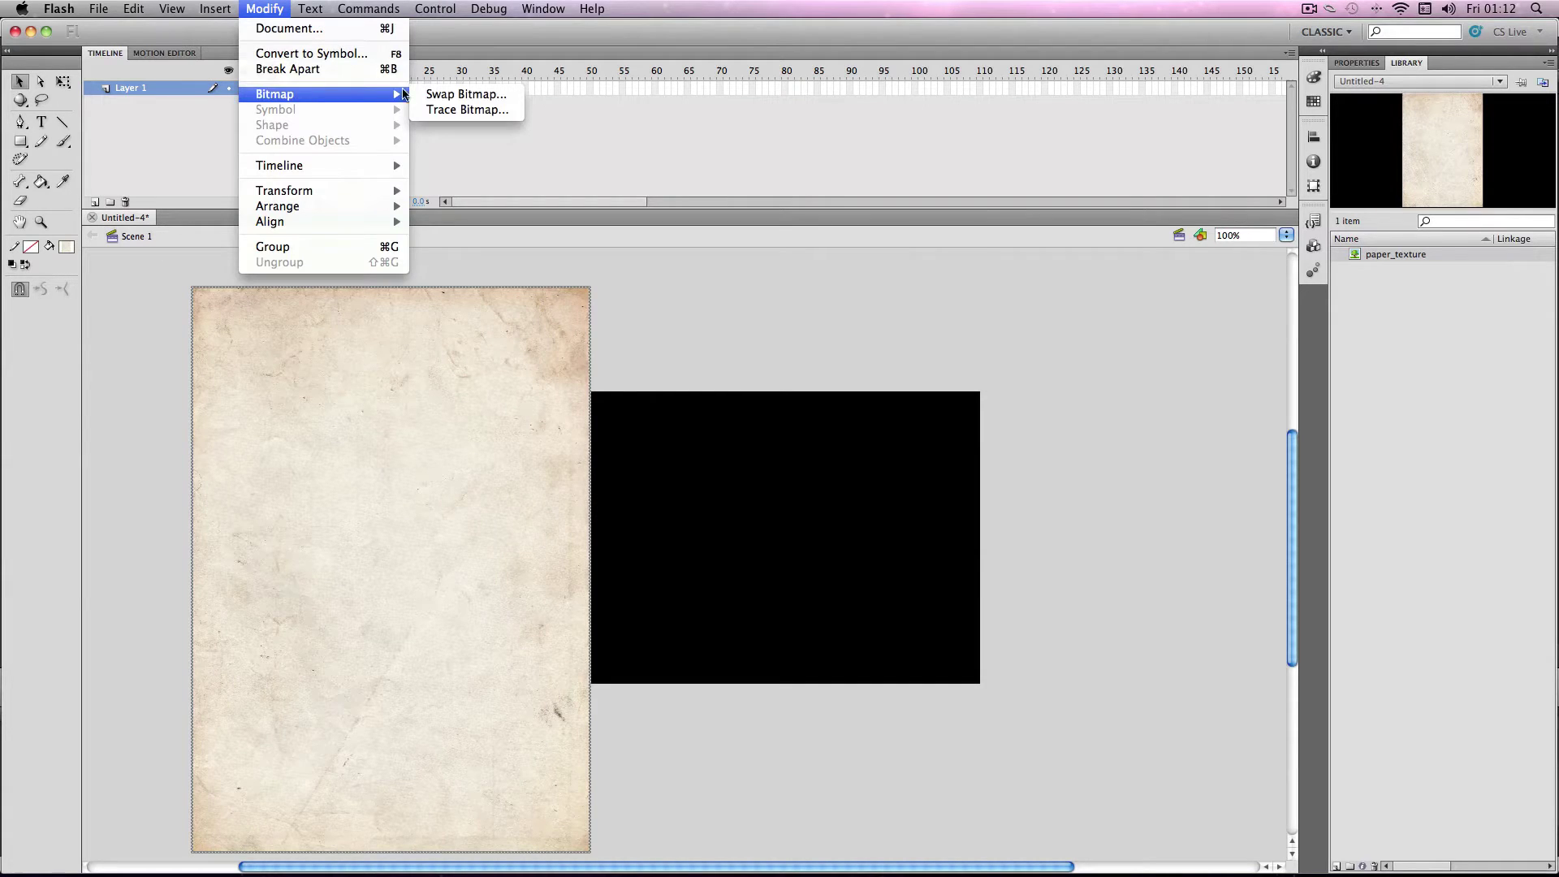
{"action": "left_click", "coordinate": [448, 110]}
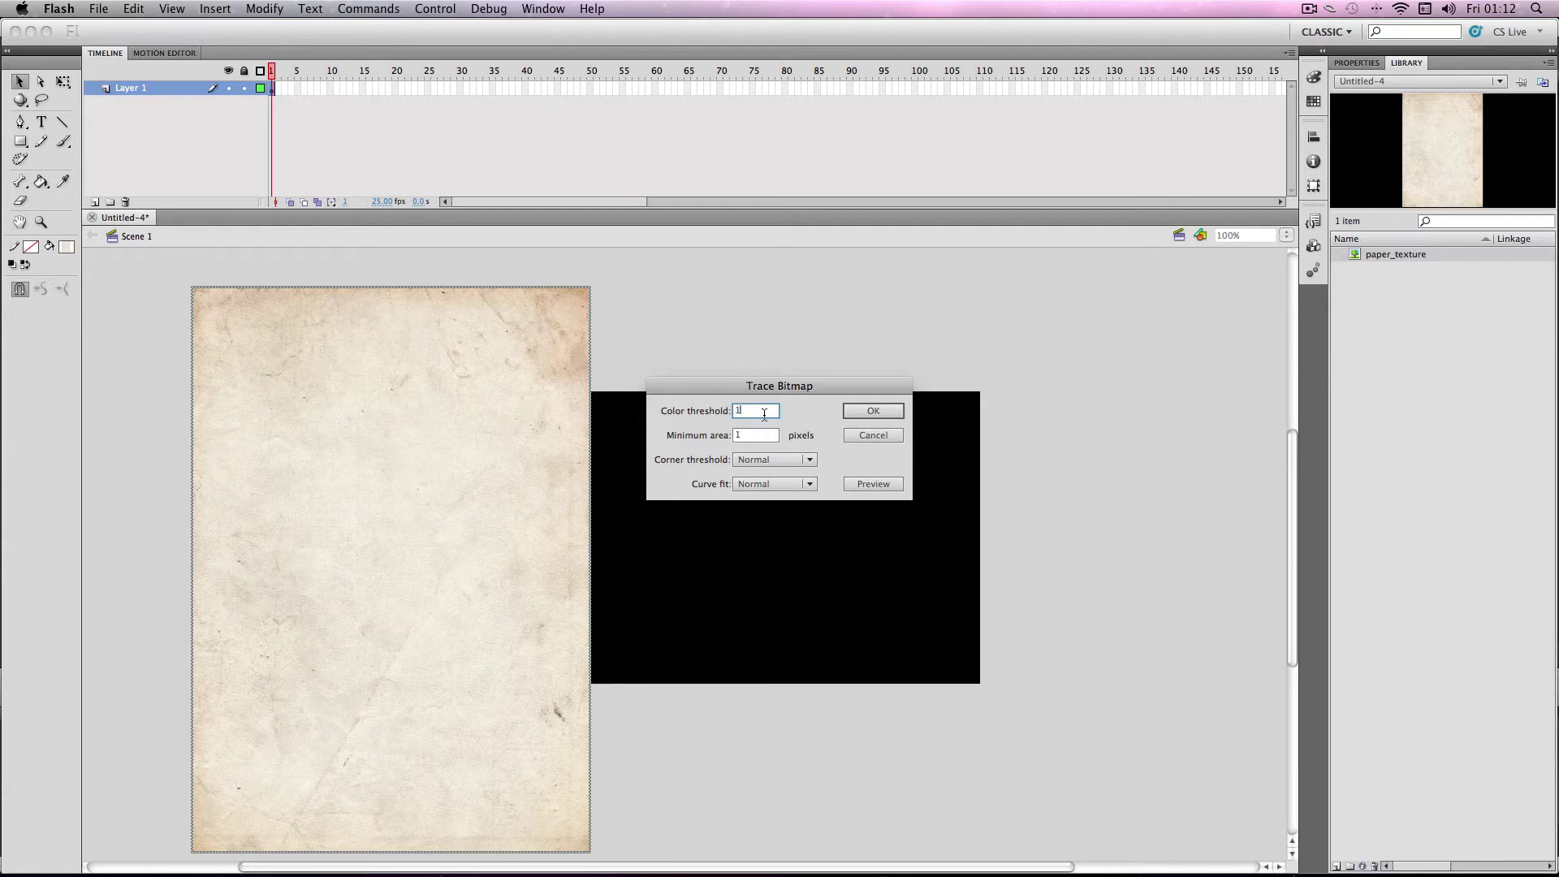
{"action": "type", "text": "20"}
{"action": "key", "text": "Tab"}
{"action": "type", "text": "20"}
{"action": "left_click", "coordinate": [863, 411]}
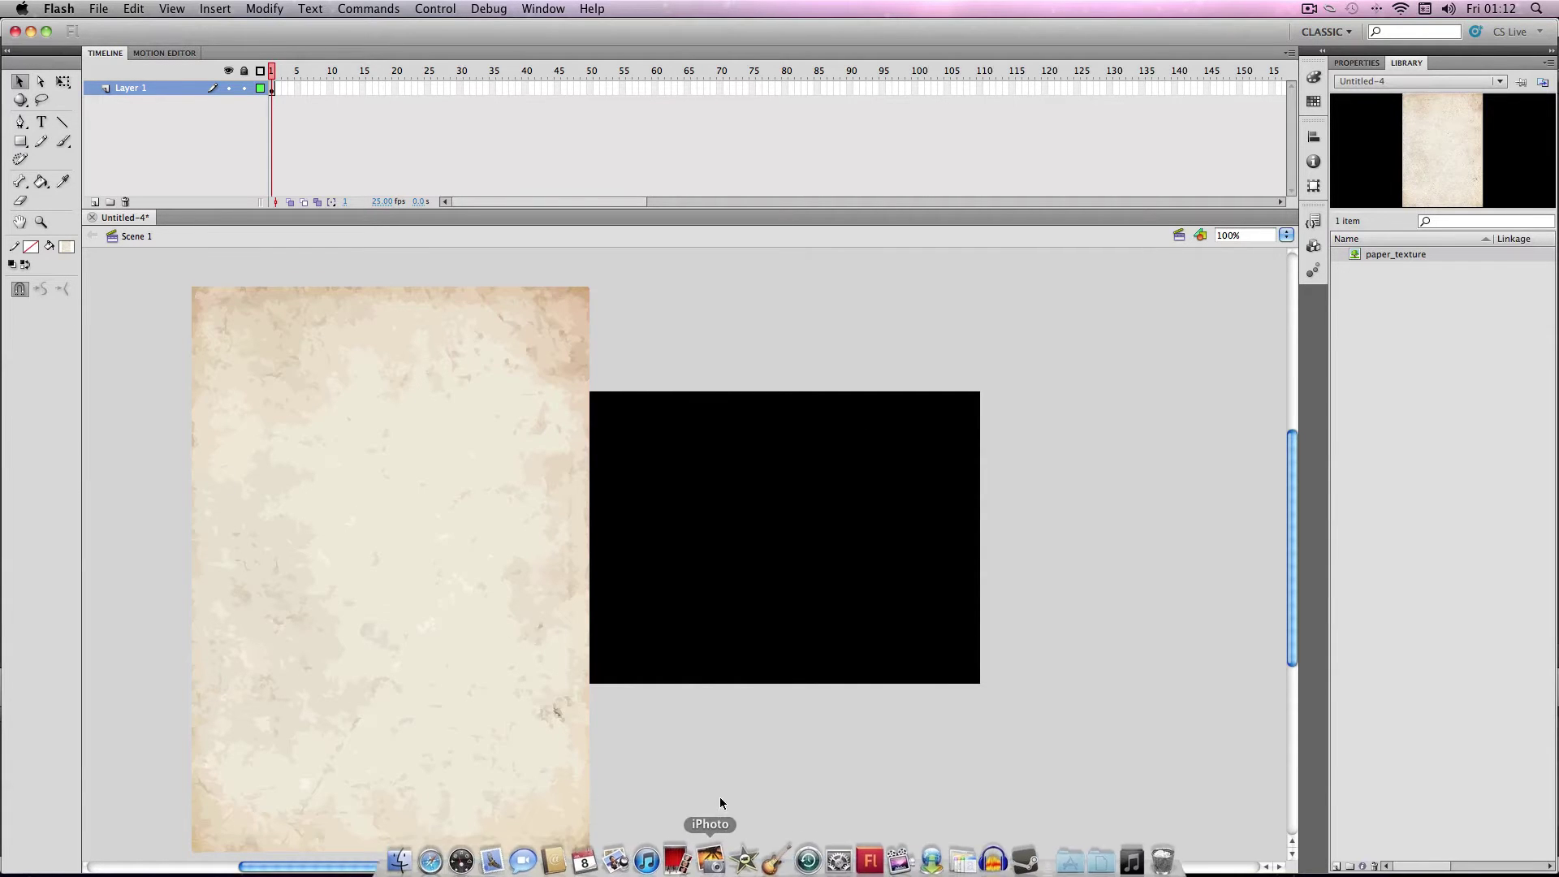
{"action": "scroll", "coordinate": [690, 856], "scroll_direction": "left", "scroll_amount": 5}
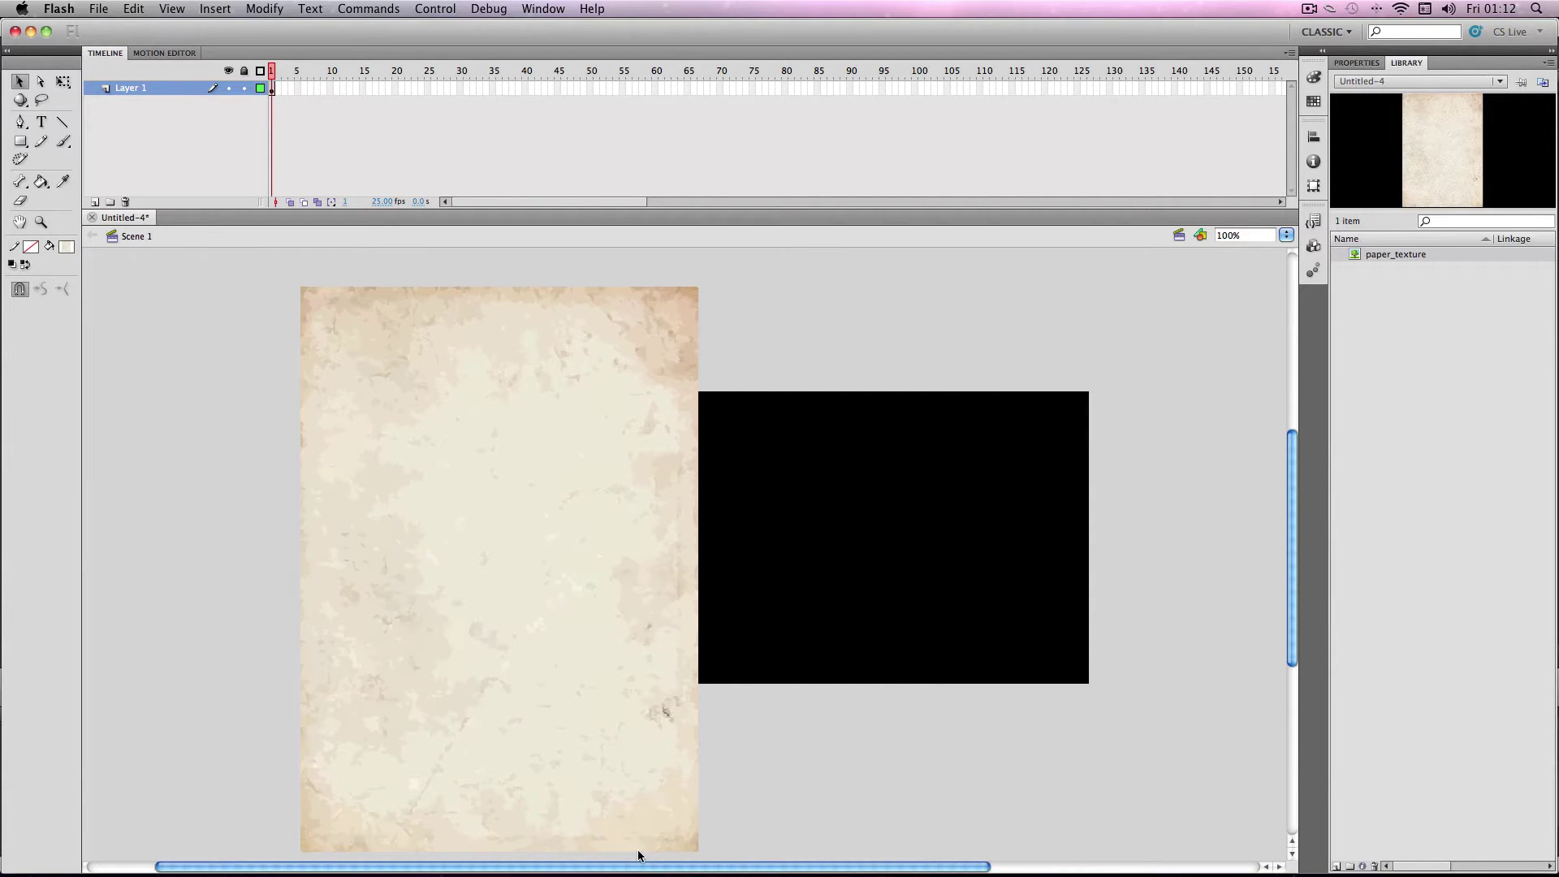
{"action": "left_click", "coordinate": [40, 221]}
{"action": "left_click", "coordinate": [370, 435]}
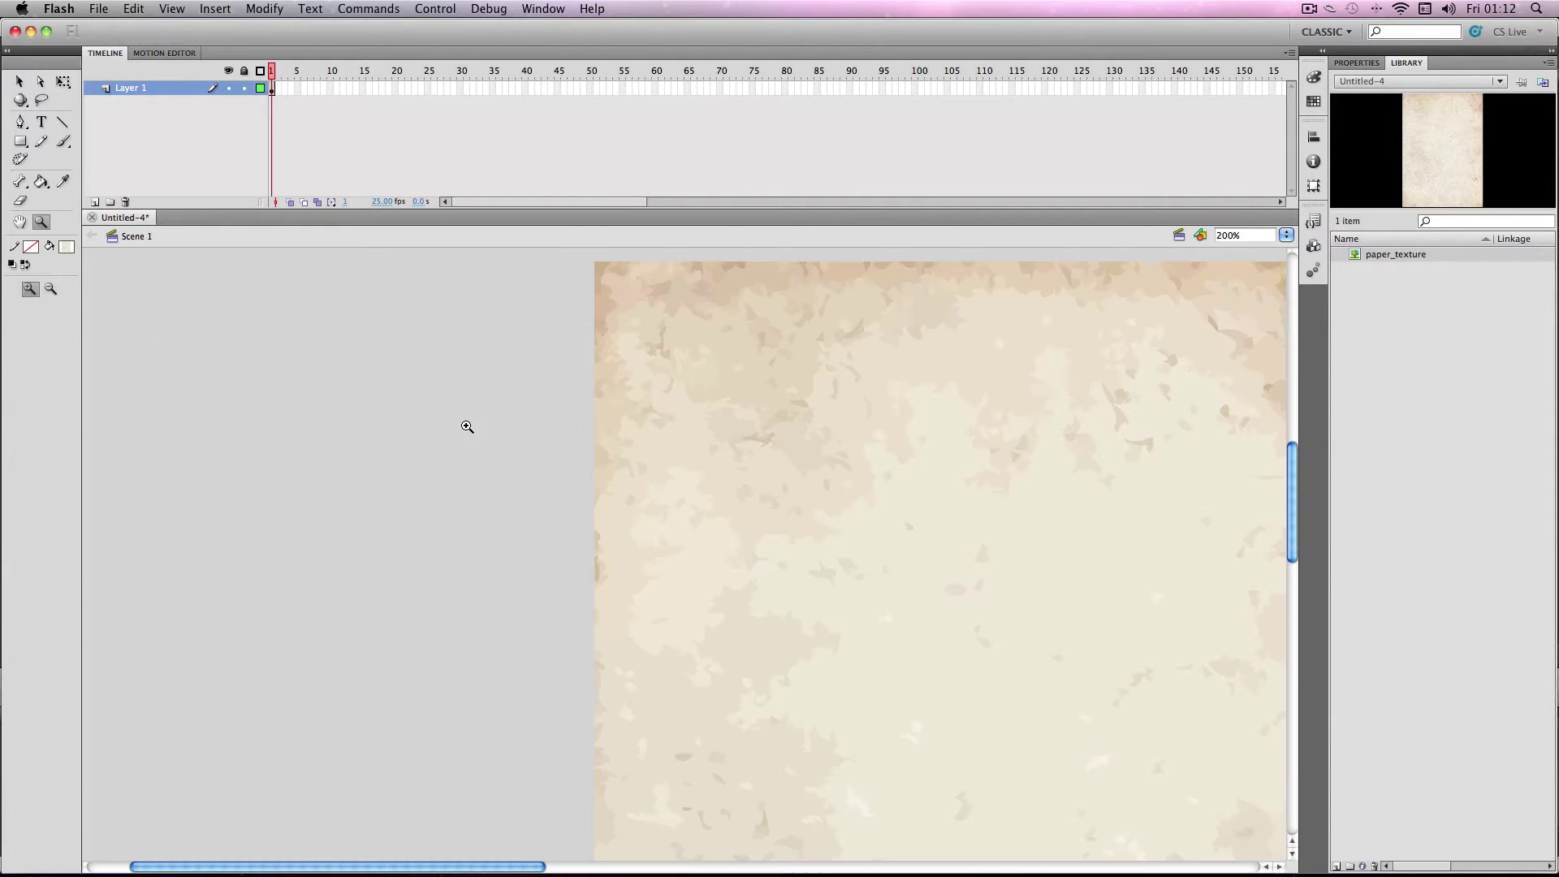
{"action": "scroll", "coordinate": [914, 448], "scroll_direction": "up", "scroll_amount": 3}
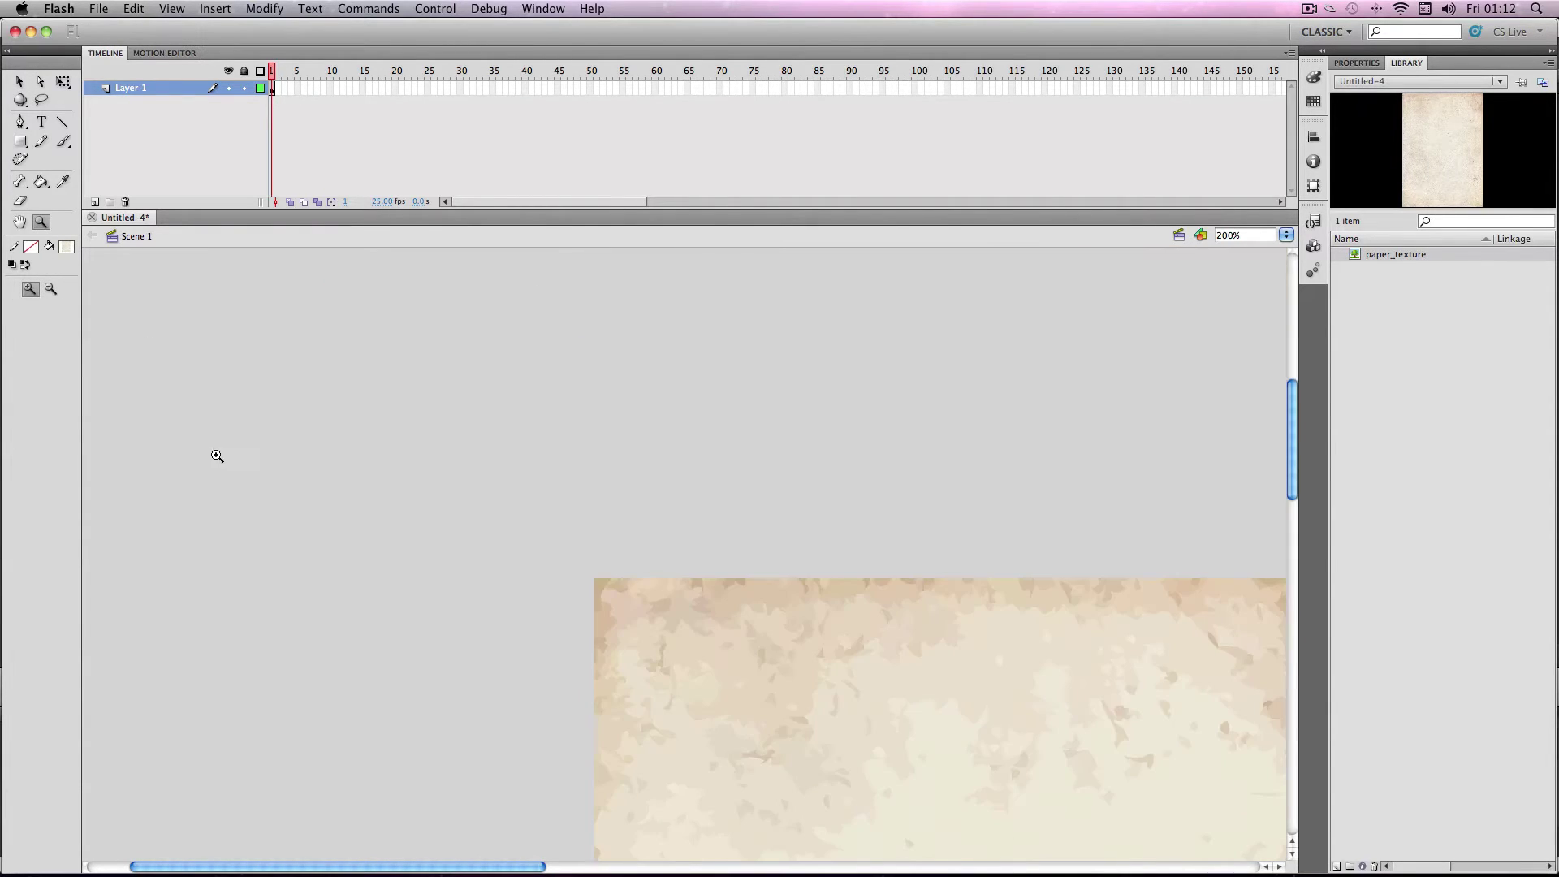
{"action": "left_click", "coordinate": [51, 288]}
{"action": "left_click", "coordinate": [809, 449]}
{"action": "scroll", "coordinate": [641, 490], "scroll_direction": "down", "scroll_amount": 3}
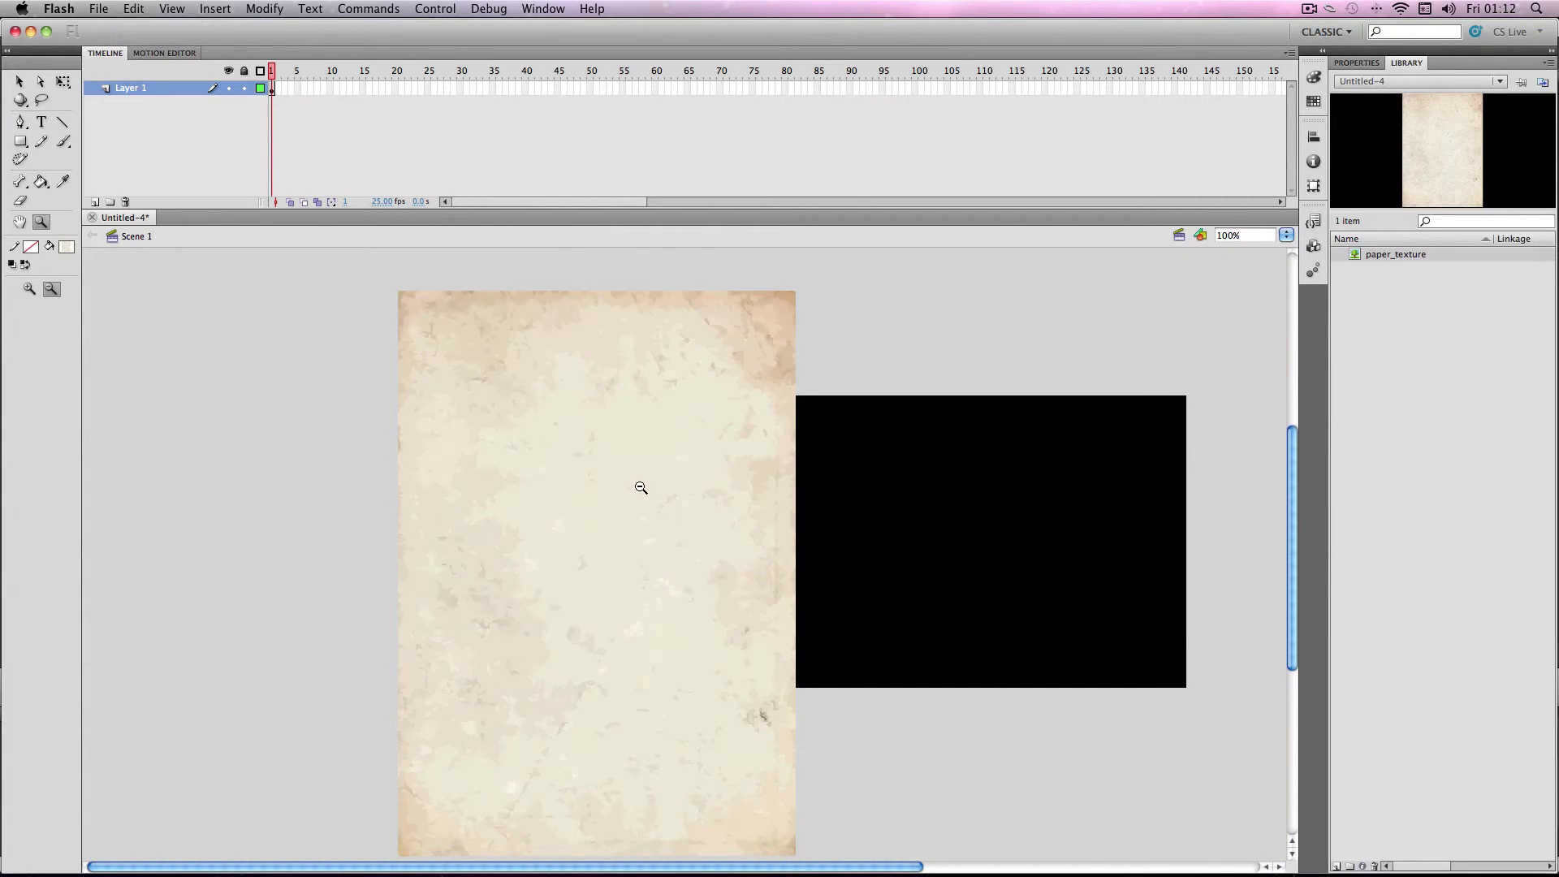
{"action": "scroll", "coordinate": [641, 488], "scroll_direction": "down", "scroll_amount": 2}
{"action": "scroll", "coordinate": [486, 457], "scroll_direction": "up", "scroll_amount": 1}
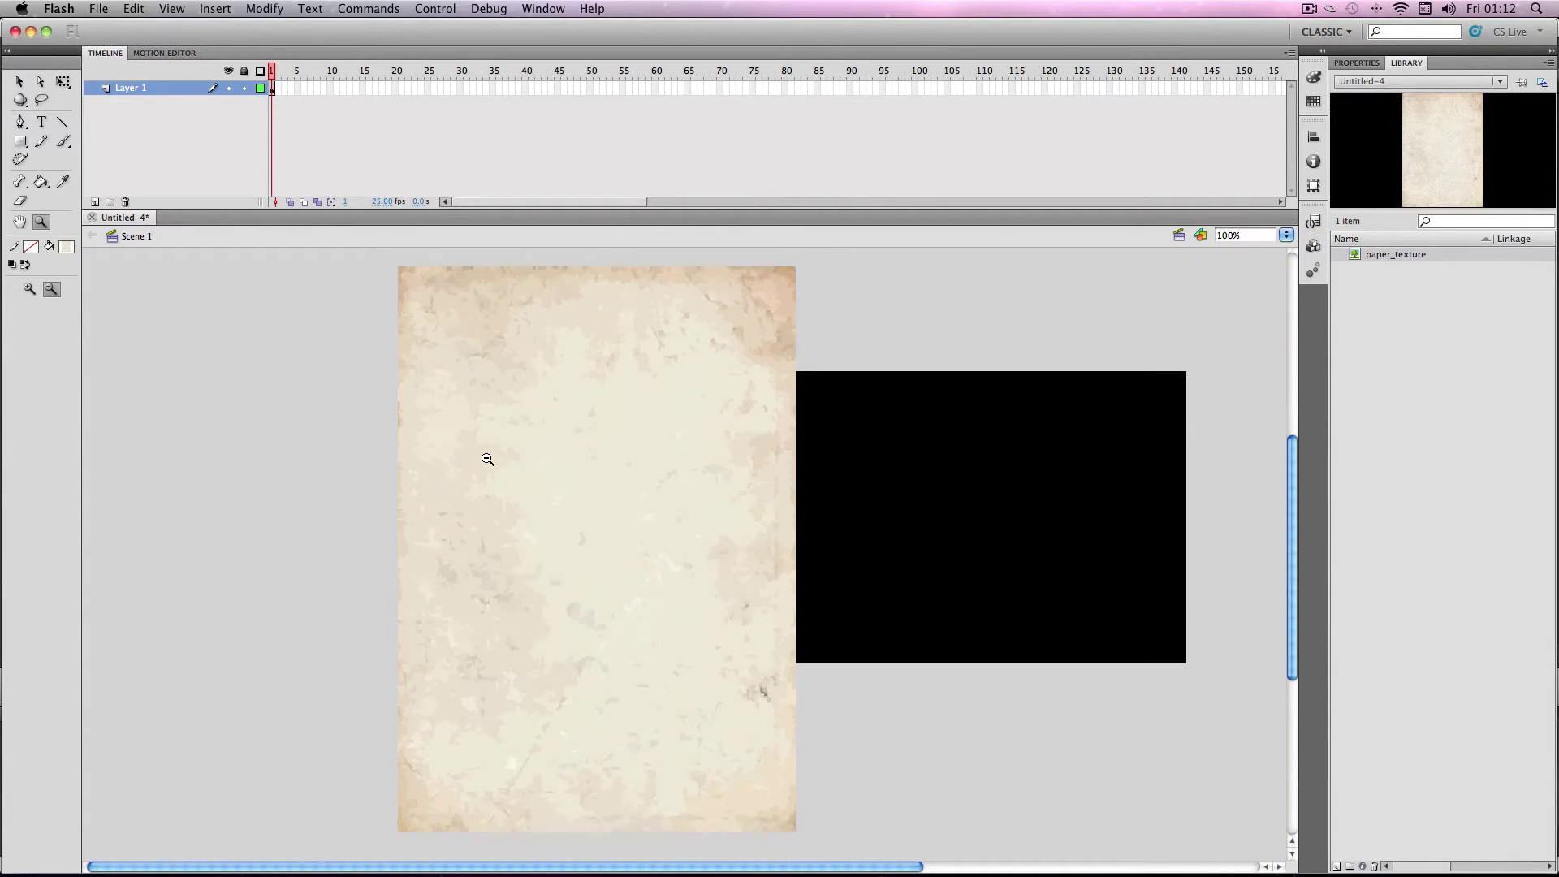
{"action": "left_click", "coordinate": [492, 446]}
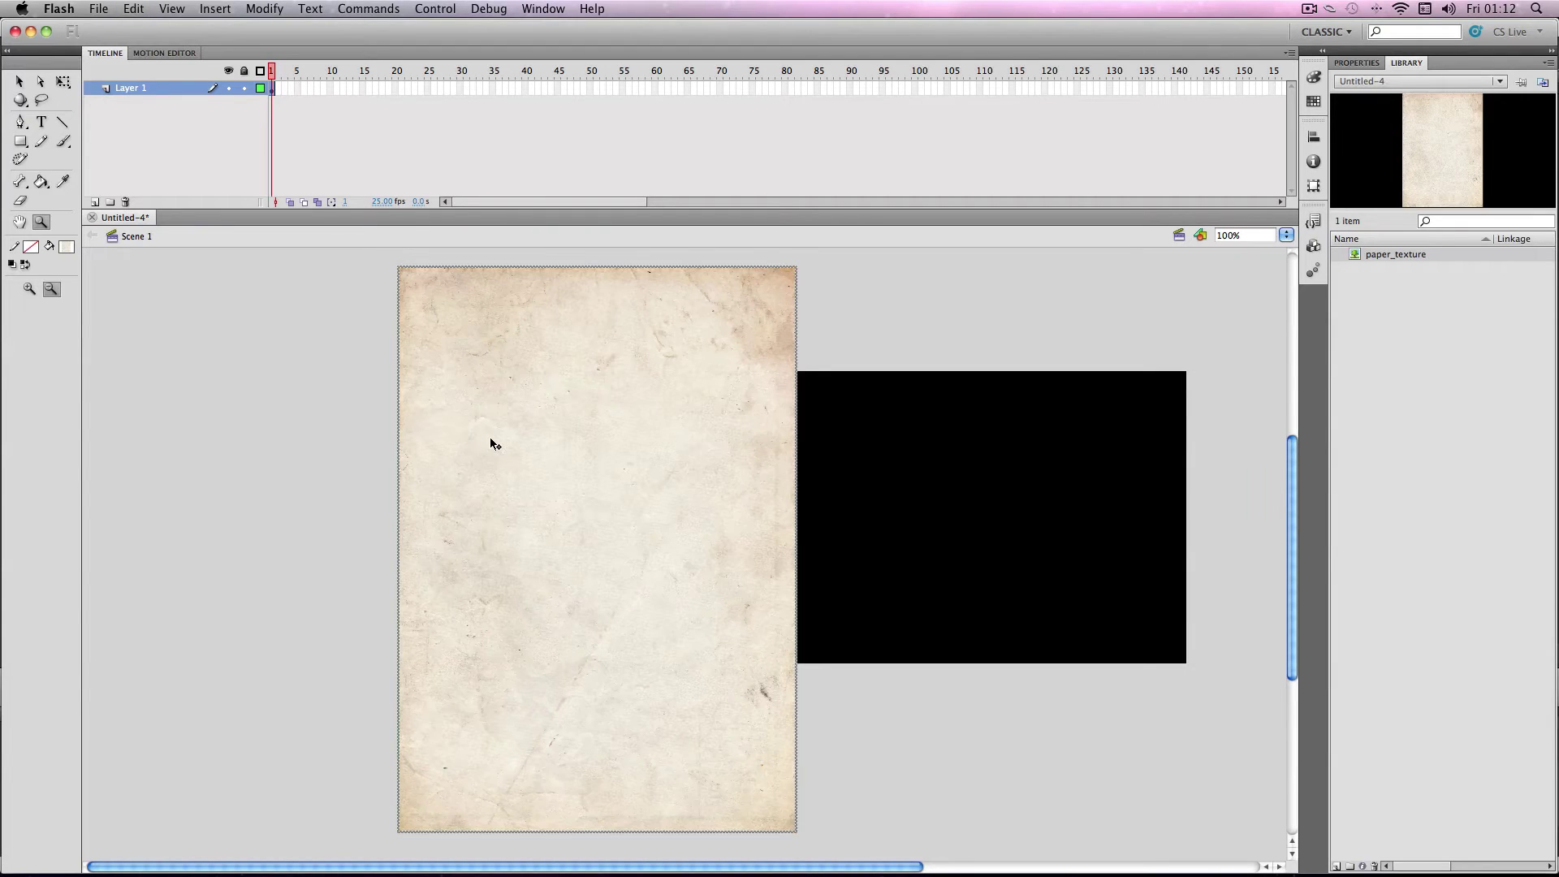
Step: Retrace the paper bitmap into vector shapes with a colour threshold of 15, then deselect
{"action": "left_click", "coordinate": [258, 9]}
{"action": "left_click", "coordinate": [462, 113]}
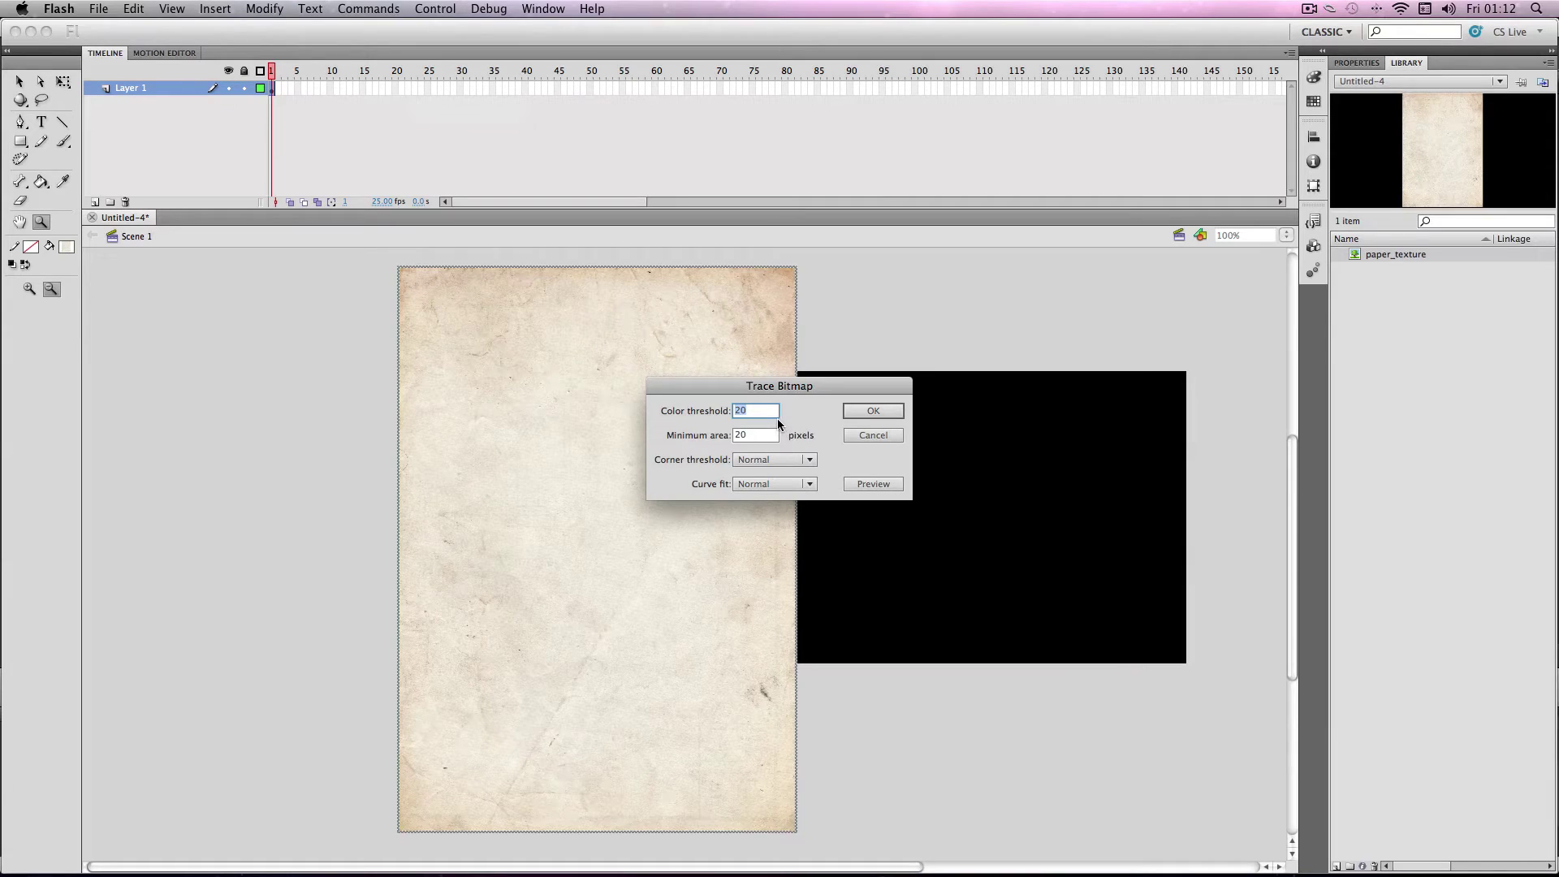
{"action": "left_click", "coordinate": [765, 436]}
{"action": "left_click", "coordinate": [875, 411]}
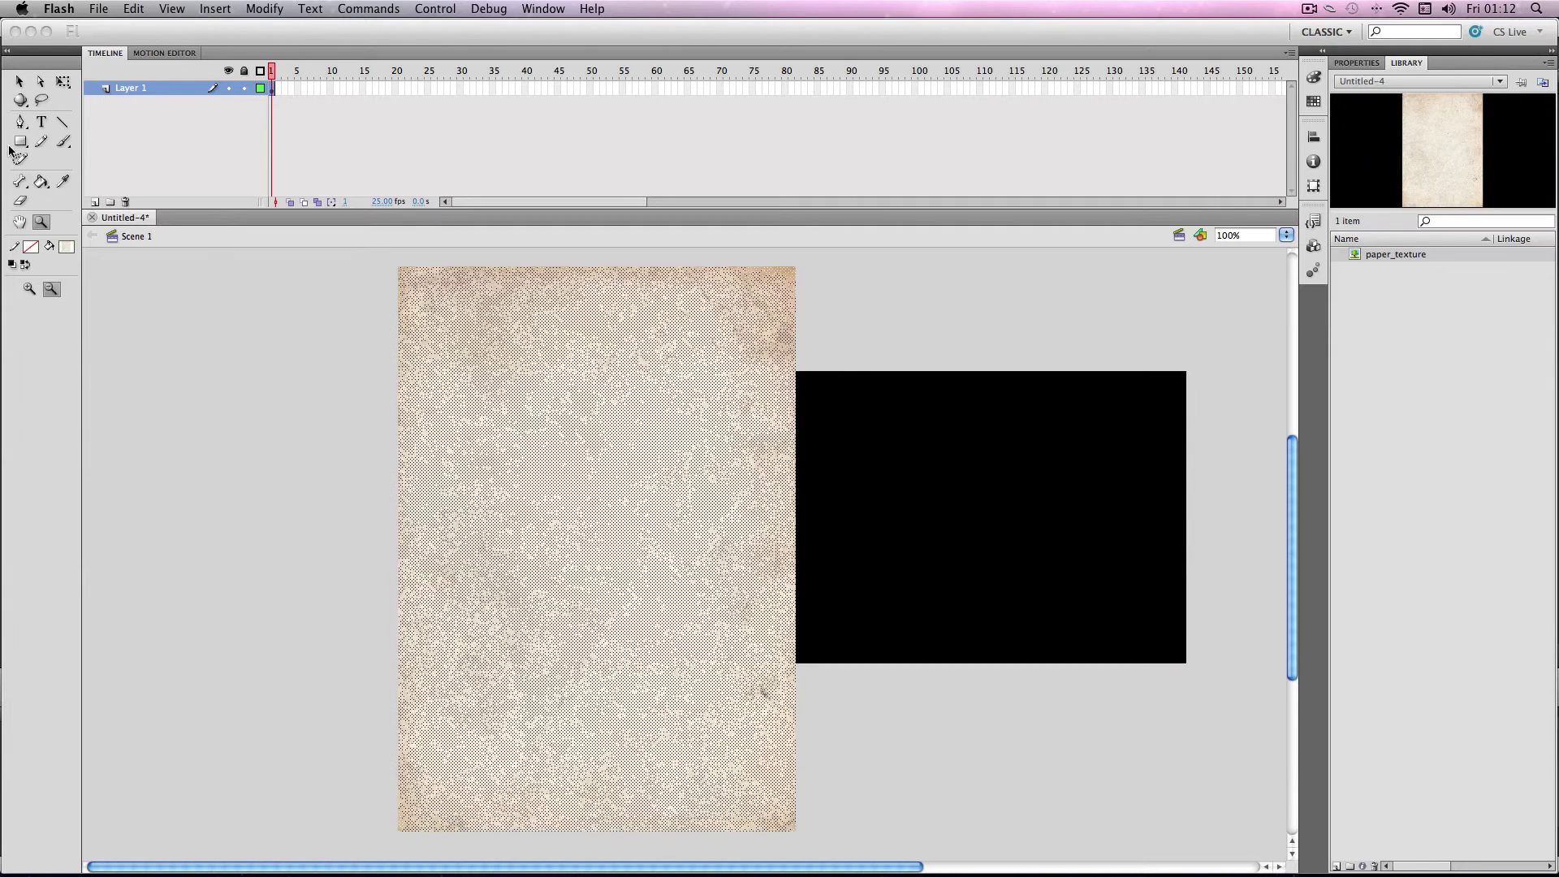
{"action": "left_click", "coordinate": [19, 82]}
{"action": "left_click", "coordinate": [304, 474]}
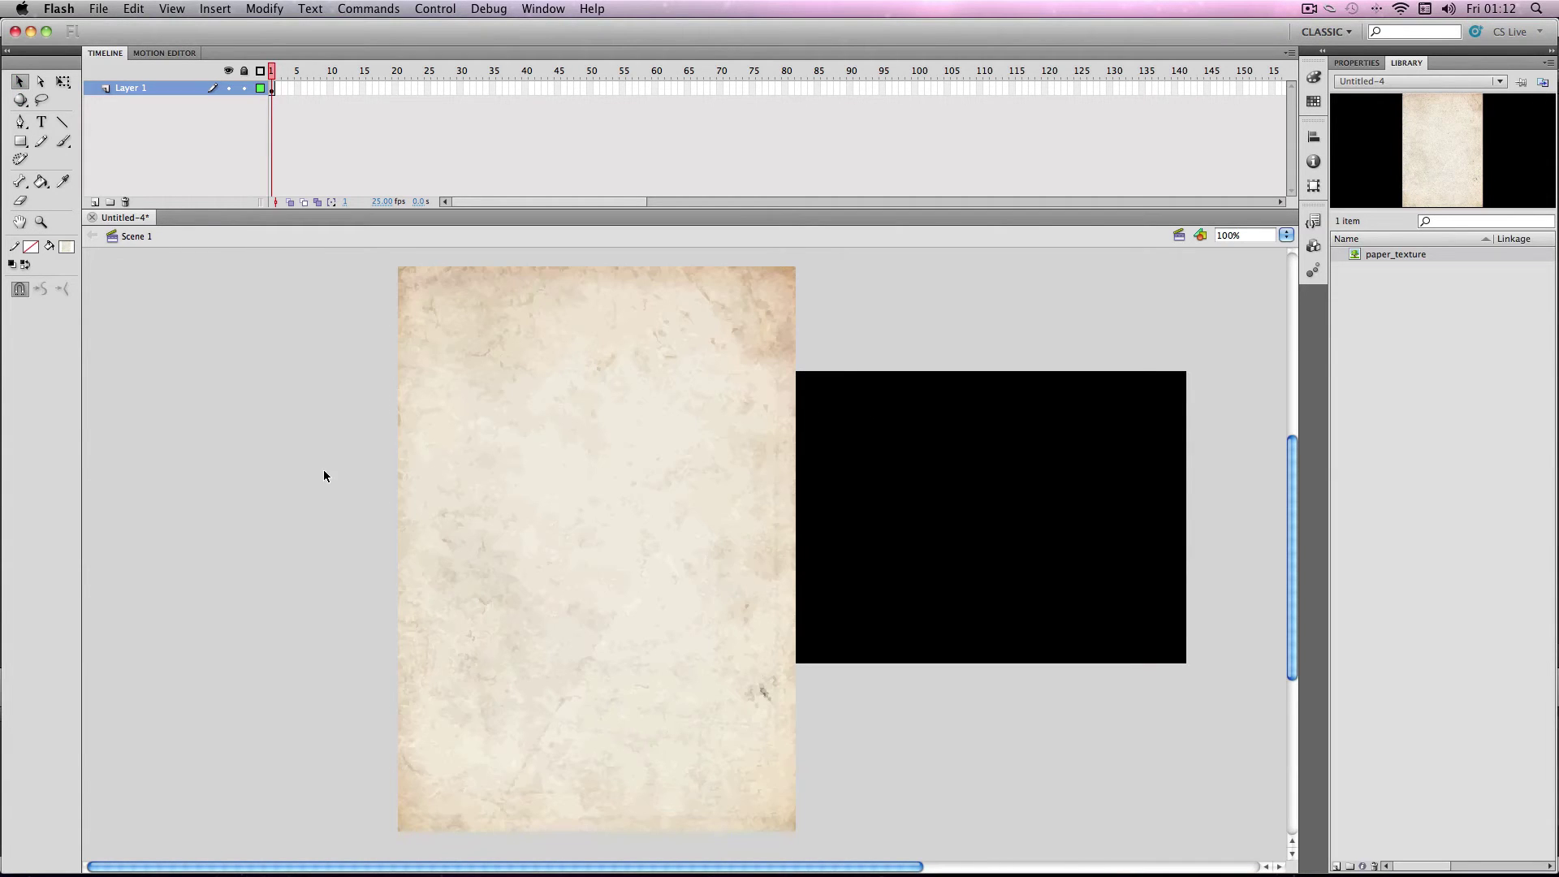
Step: Rotate the traced paper shapes to landscape orientation with Free Transform
{"action": "left_click_drag", "start_coordinate": [372, 258], "coordinate": [840, 860]}
{"action": "right_click", "coordinate": [662, 609]}
{"action": "left_click", "coordinate": [751, 840]}
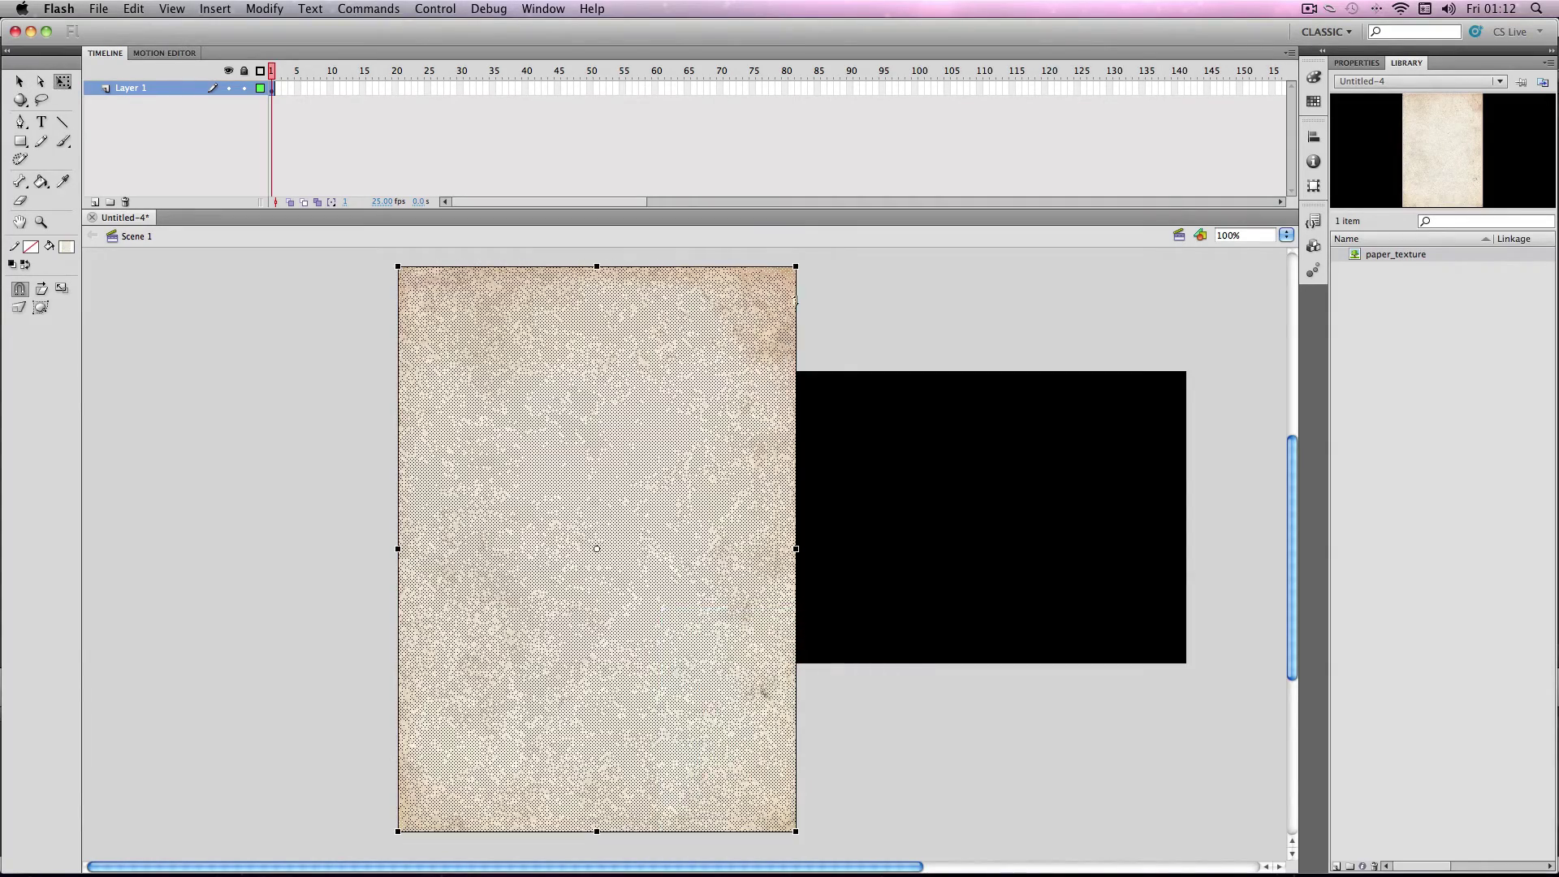
{"action": "left_click_drag", "start_coordinate": [800, 256], "coordinate": [820, 703]}
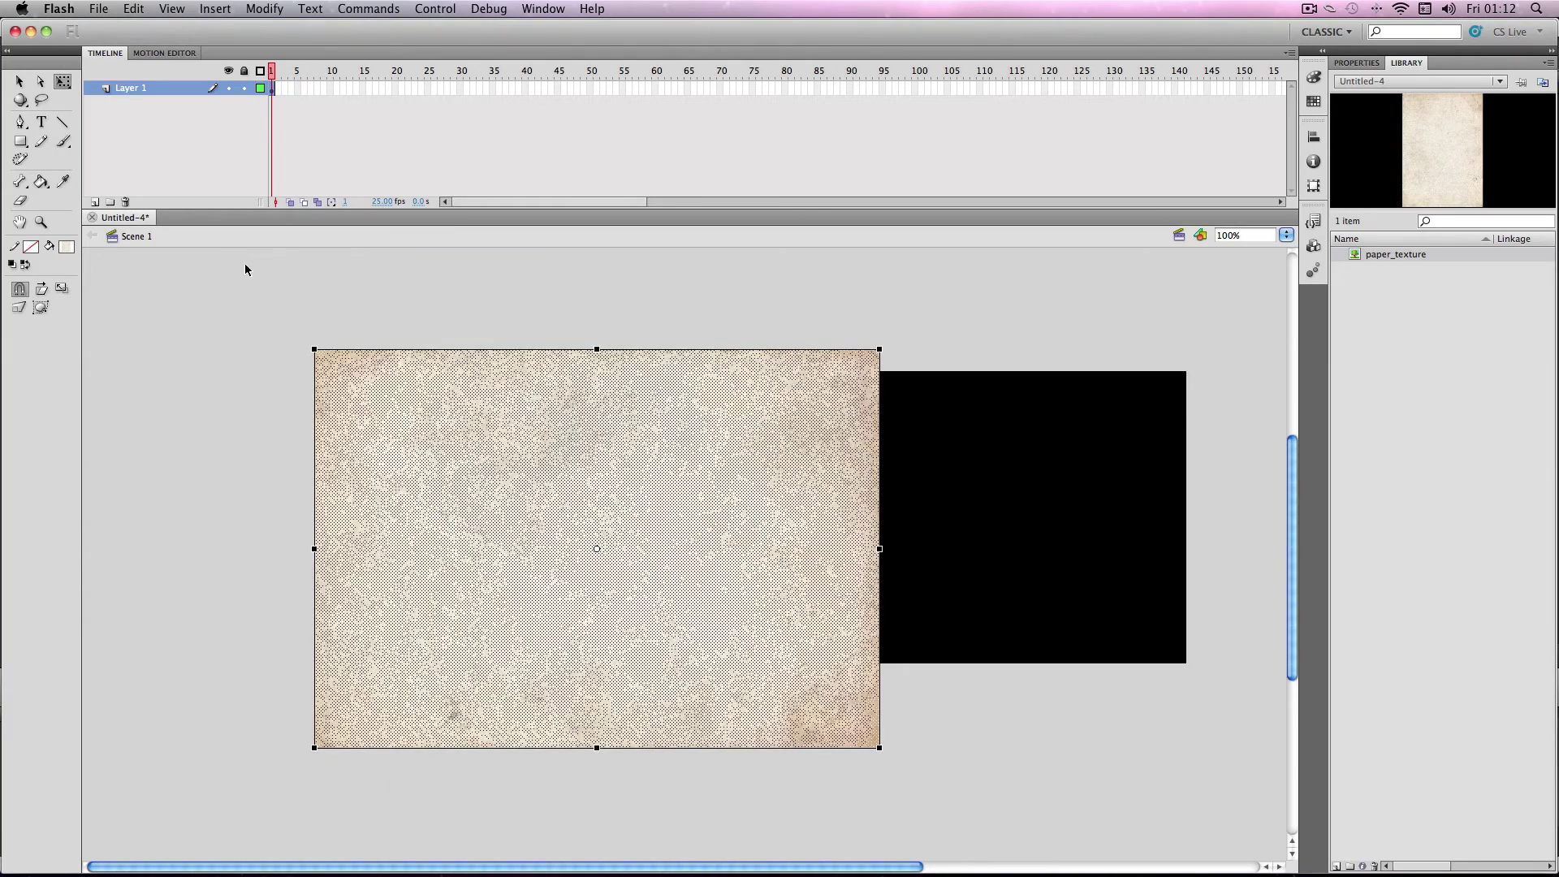
Step: Delete the traced paper shapes section by section until the black stage is empty
{"action": "left_click", "coordinate": [281, 316]}
{"action": "left_click_drag", "start_coordinate": [209, 279], "coordinate": [503, 549]}
{"action": "key", "text": "Delete"}
{"action": "left_click_drag", "start_coordinate": [195, 449], "coordinate": [920, 823]}
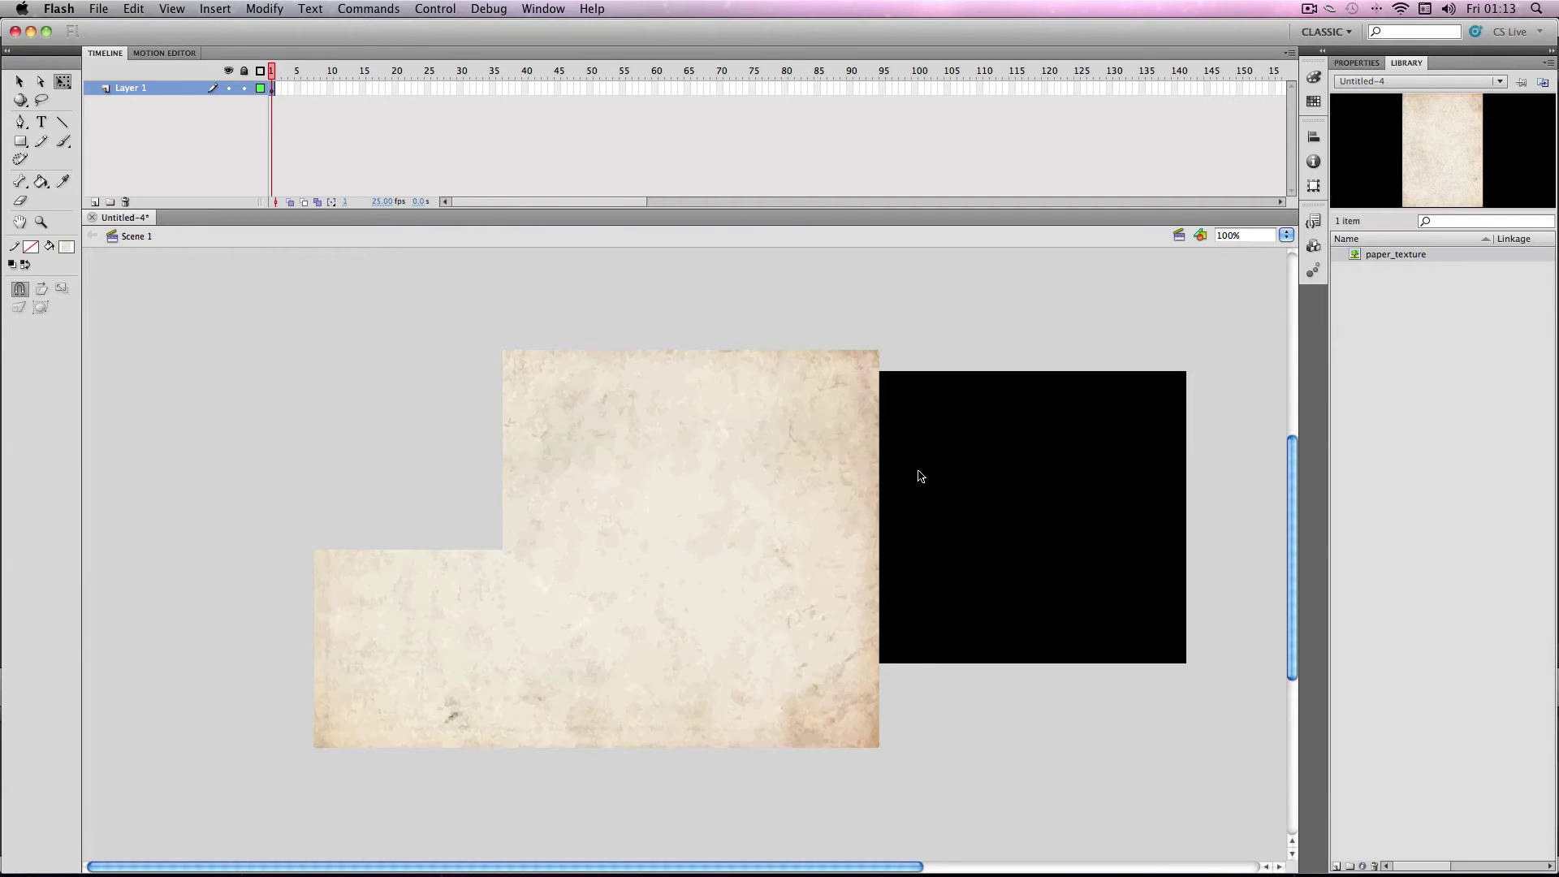
{"action": "key", "text": "Delete"}
{"action": "left_click_drag", "start_coordinate": [925, 275], "coordinate": [363, 508]}
{"action": "key", "text": "Delete"}
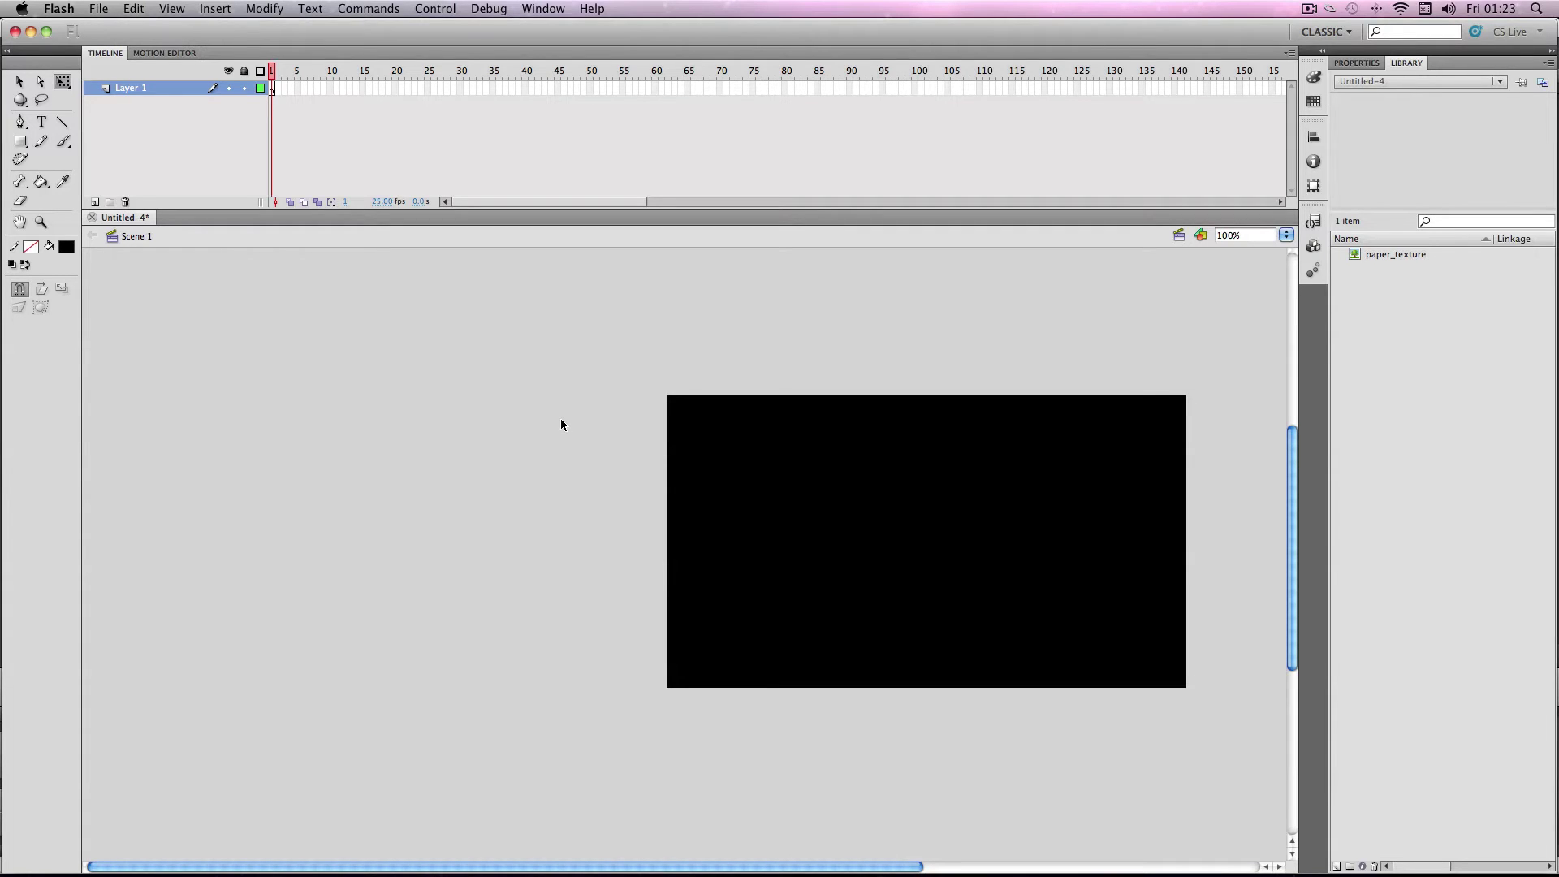
Step: Paste the gravel image as Bitmap 7 and swap its stage copy for paper_texture
{"action": "key", "text": "super+v"}
{"action": "left_click_drag", "start_coordinate": [883, 501], "coordinate": [414, 394]}
{"action": "left_click", "coordinate": [275, 8]}
{"action": "mouse_move", "coordinate": [302, 94]}
{"action": "left_click", "coordinate": [450, 95]}
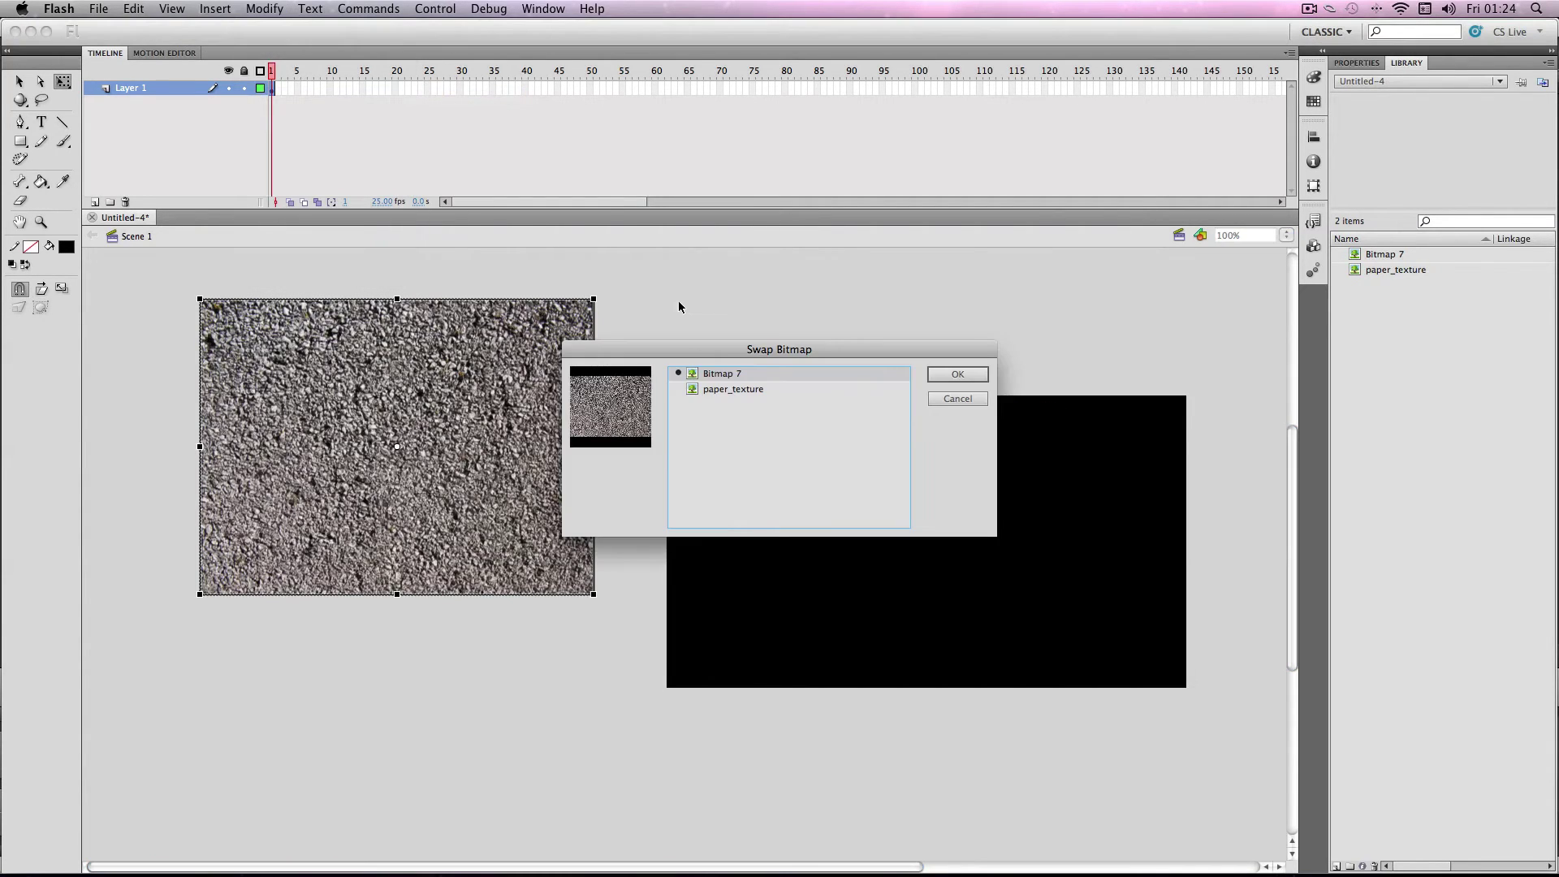
{"action": "left_click", "coordinate": [708, 393]}
{"action": "left_click", "coordinate": [706, 376]}
{"action": "left_click", "coordinate": [705, 391]}
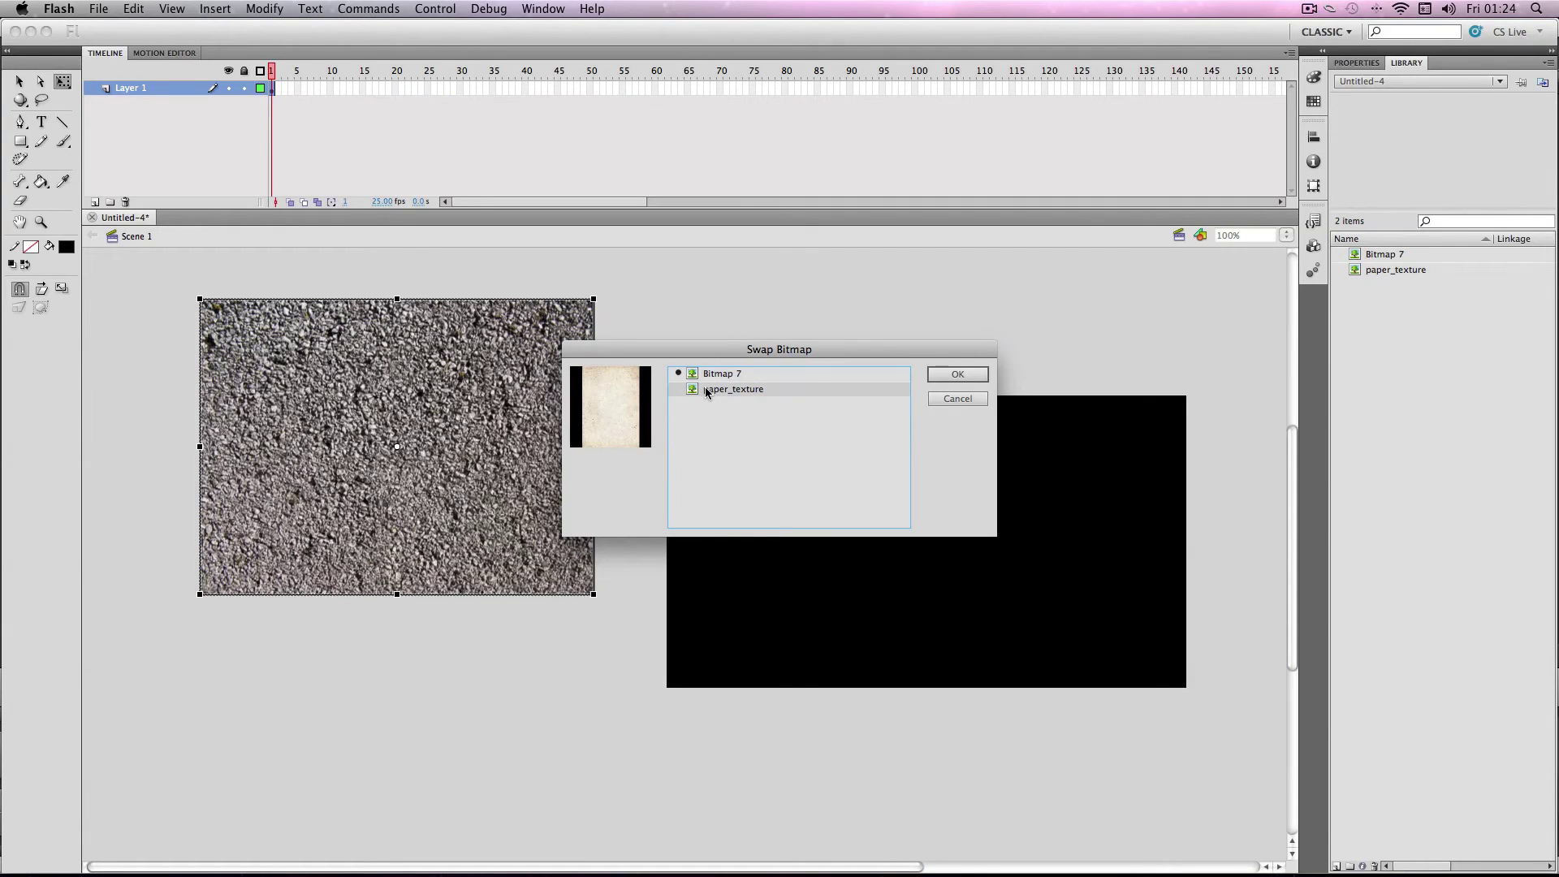
{"action": "left_click", "coordinate": [935, 376]}
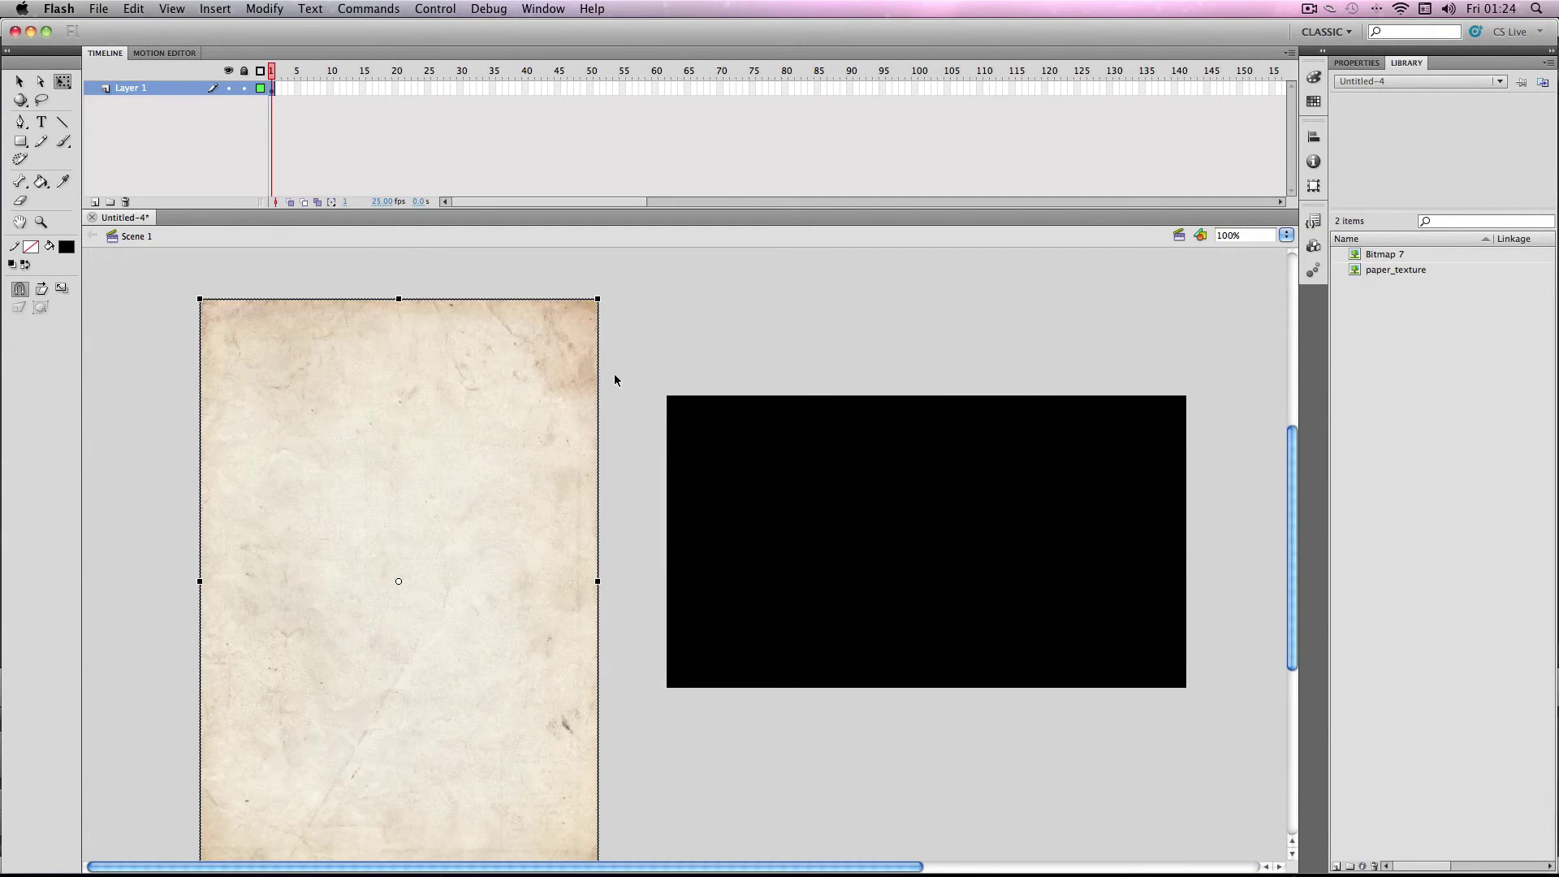
Step: Select the swapped paper bitmap on the stage and delete it
{"action": "scroll", "coordinate": [615, 376], "scroll_direction": "down", "scroll_amount": 3}
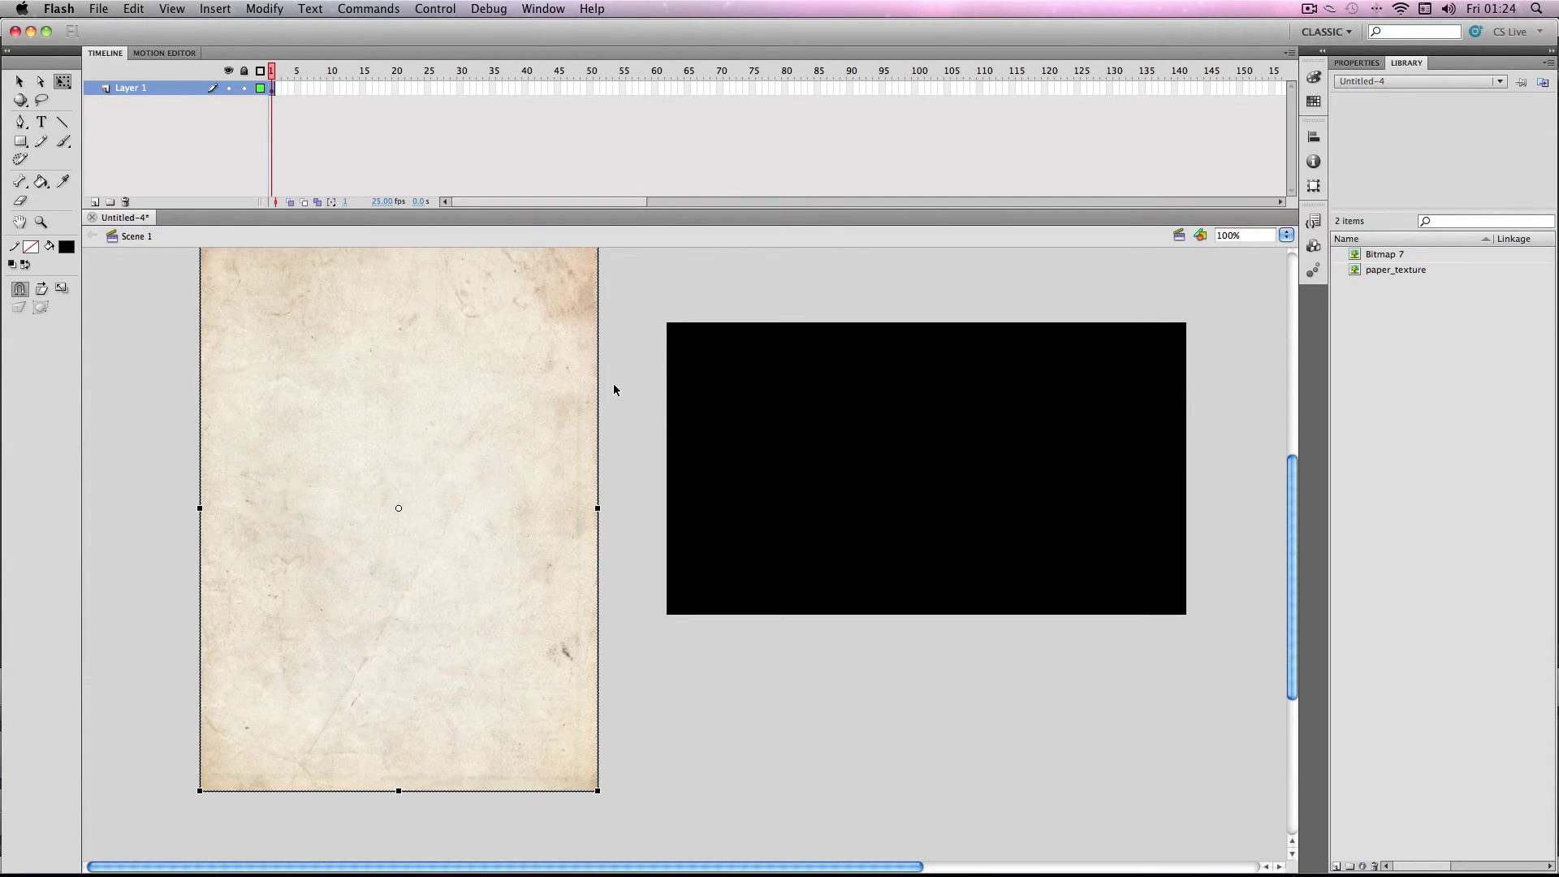
{"action": "scroll", "coordinate": [612, 383], "scroll_direction": "up", "scroll_amount": 4}
{"action": "left_click", "coordinate": [453, 288]}
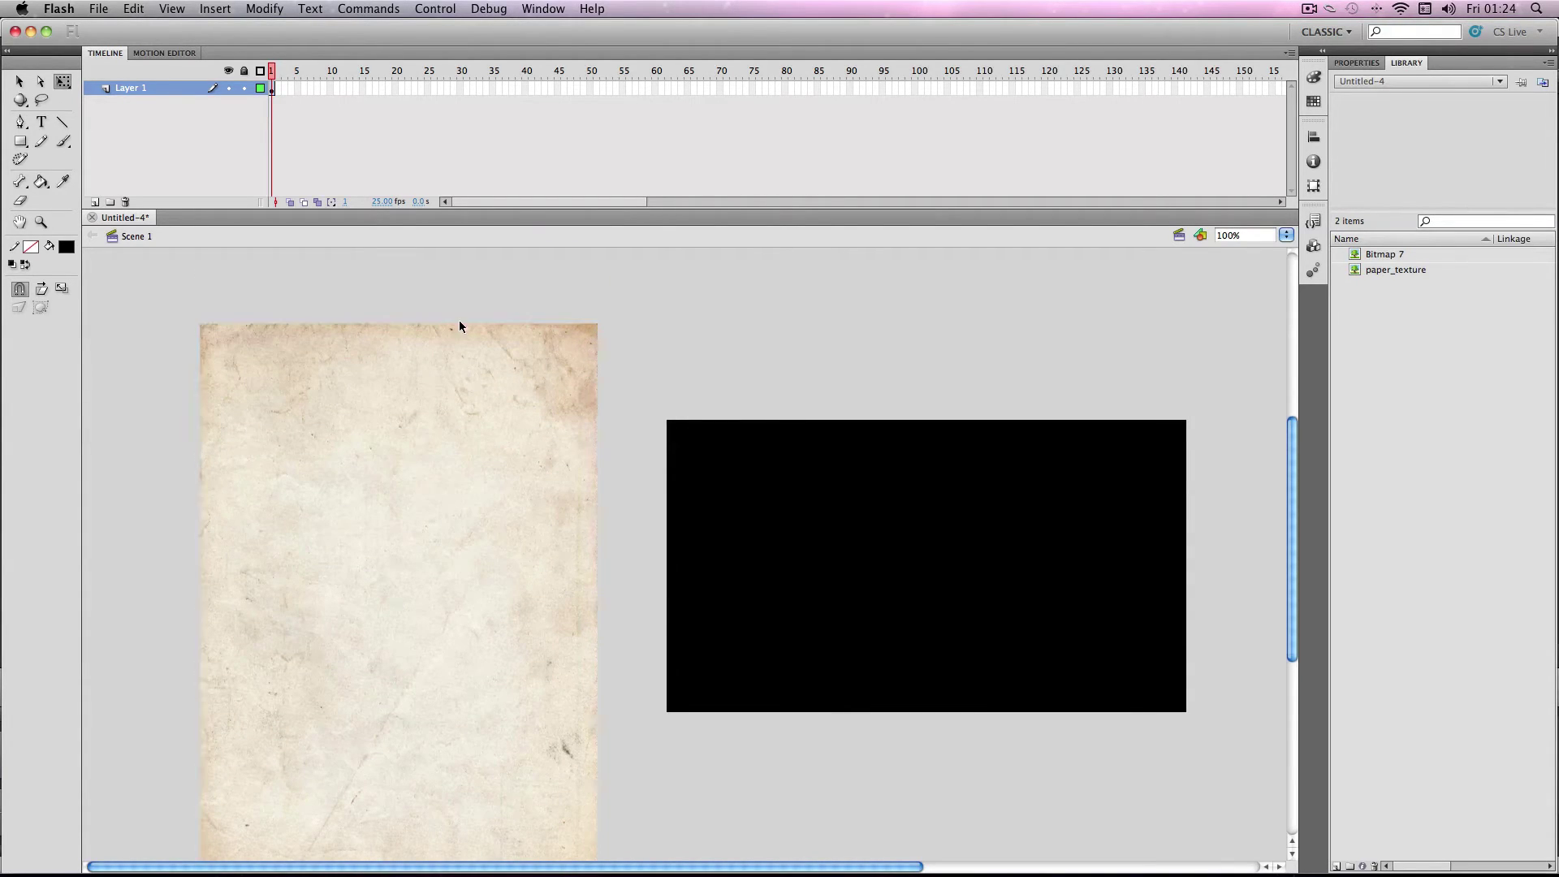
{"action": "left_click", "coordinate": [463, 417]}
{"action": "key", "text": "Delete"}
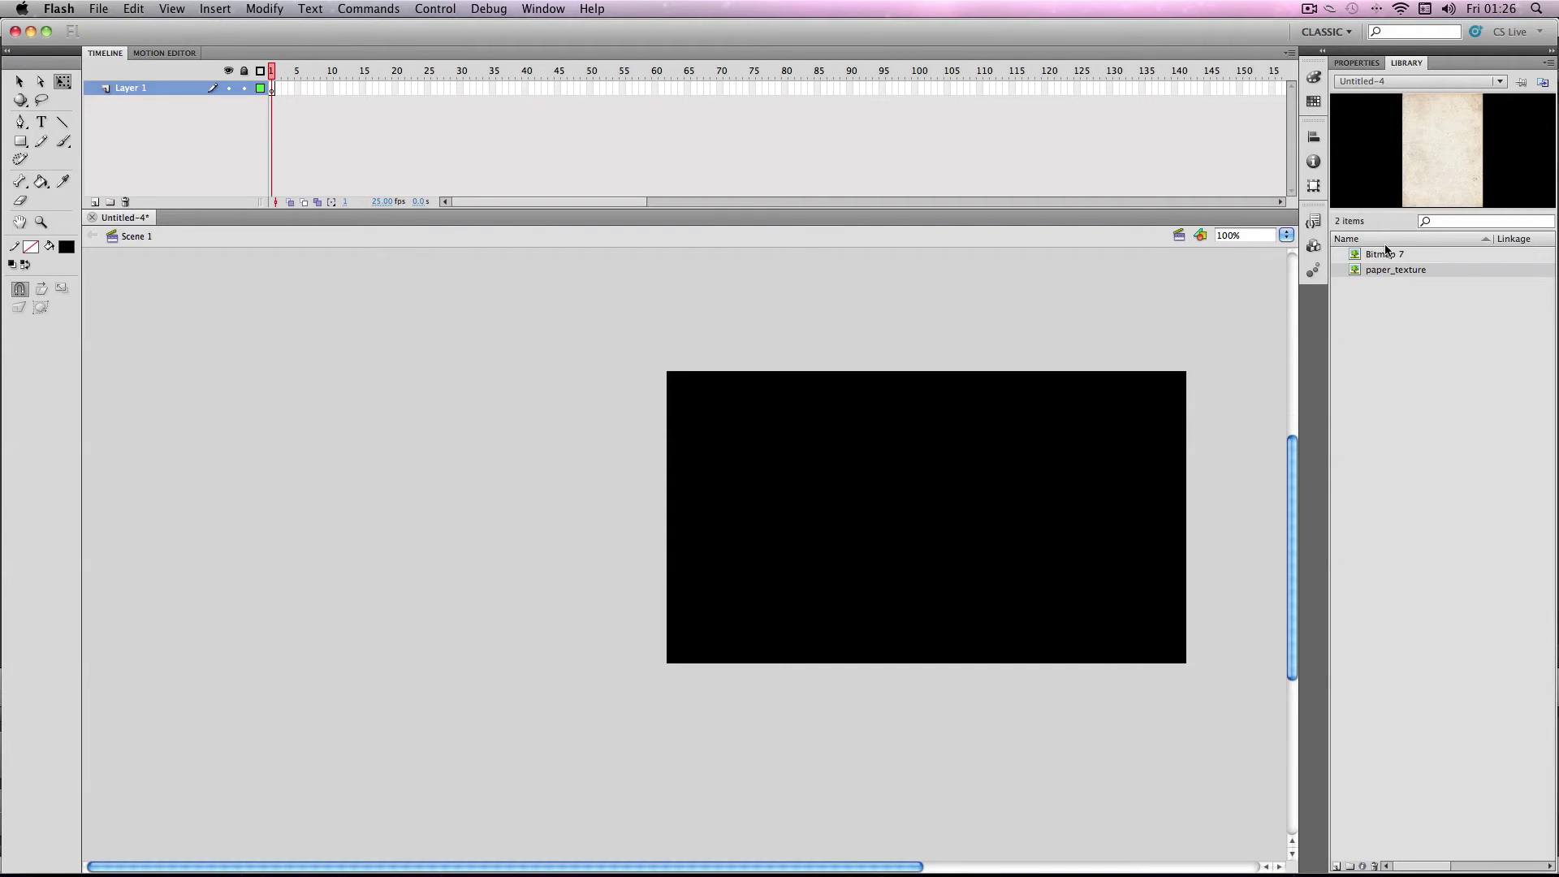
Step: Place paper_texture from the Library, rotate it 90° to landscape, and move it over the black stage
{"action": "left_click_drag", "start_coordinate": [1374, 271], "coordinate": [613, 423]}
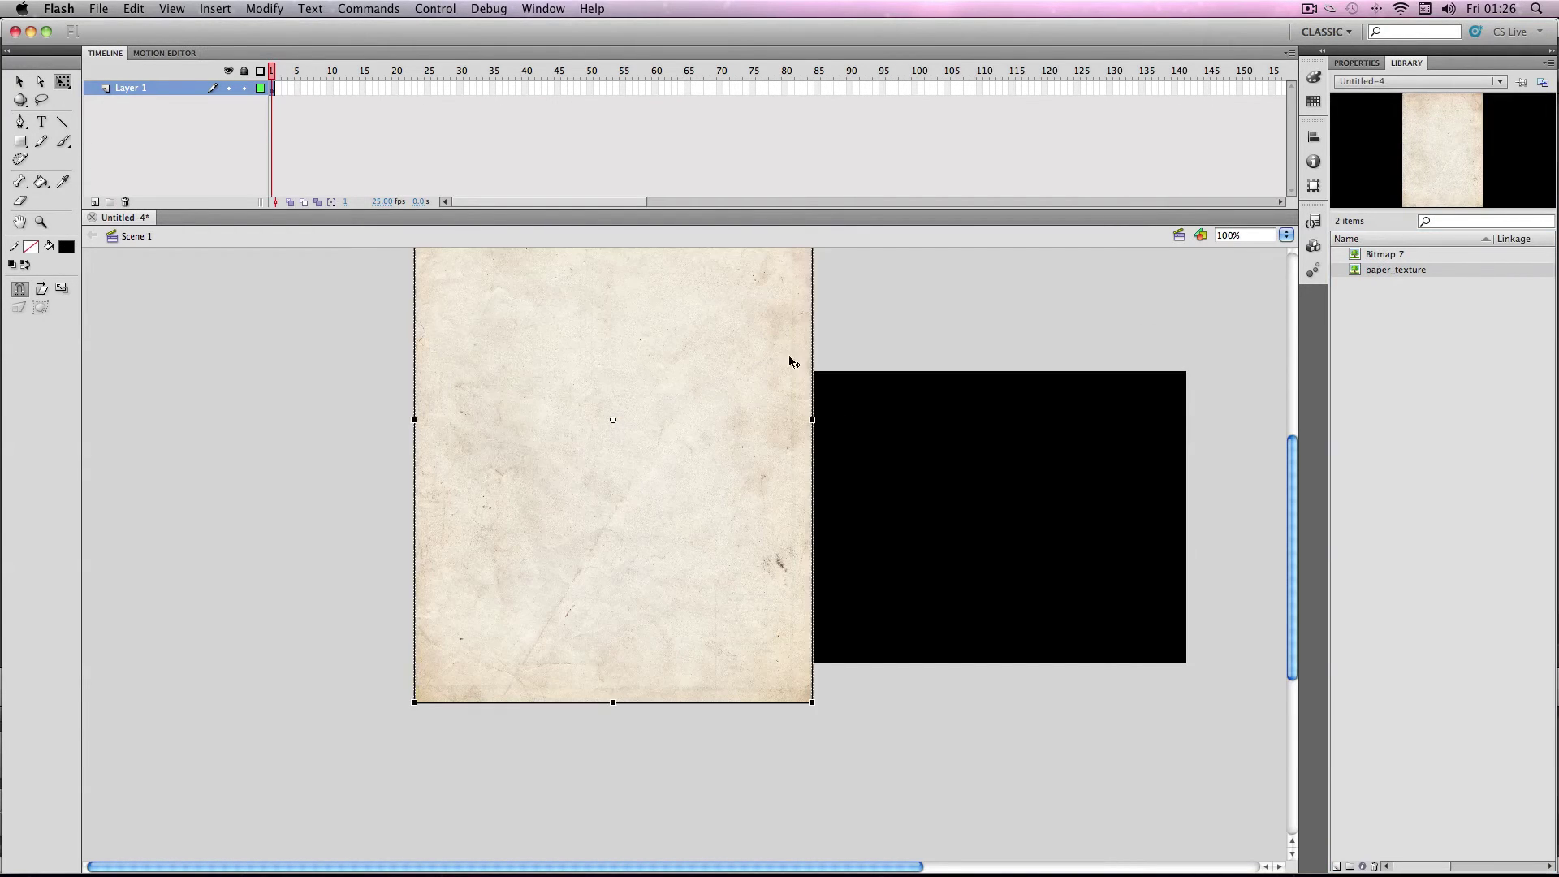
{"action": "key", "text": "shift+Down"}
{"action": "key", "text": "shift+Down"}
{"action": "key", "text": "shift+Down"}
{"action": "key", "text": "shift+Down"}
{"action": "key", "text": "shift+Down"}
{"action": "key", "text": "shift+Down"}
{"action": "key", "text": "shift+Down"}
{"action": "key", "text": "shift+Down"}
{"action": "key", "text": "shift+Down"}
{"action": "key", "text": "shift+Down"}
{"action": "key", "text": "shift+Down"}
{"action": "key", "text": "shift+Down"}
{"action": "key", "text": "shift+Down"}
{"action": "key", "text": "shift+Down"}
{"action": "key", "text": "shift+Down"}
{"action": "key", "text": "shift+Down"}
{"action": "key", "text": "shift+Down"}
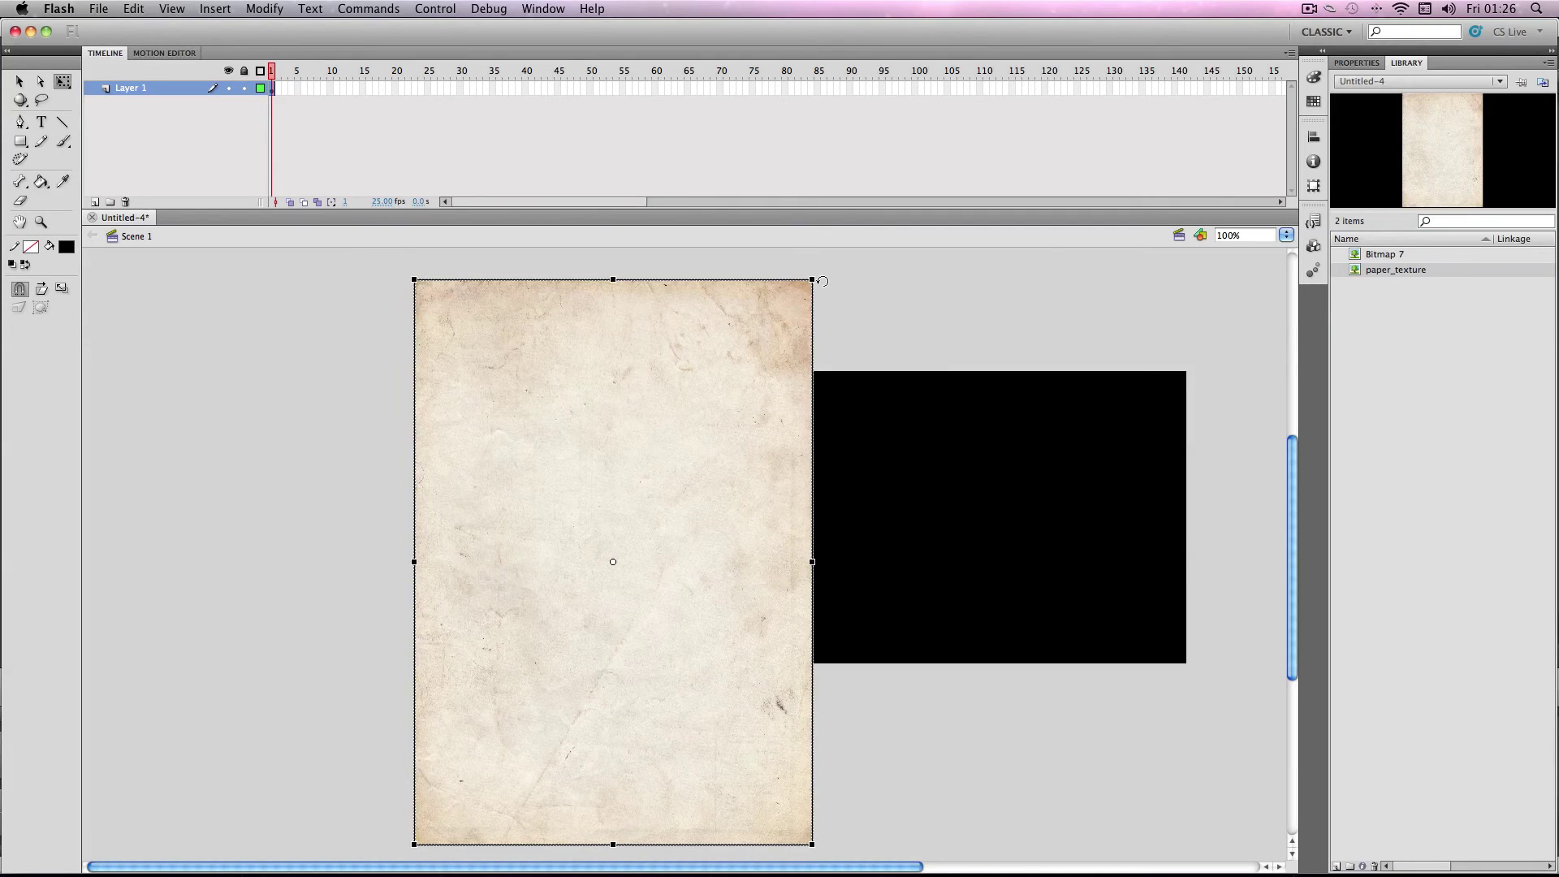
{"action": "left_click_drag", "start_coordinate": [818, 269], "coordinate": [892, 746]}
{"action": "left_click_drag", "start_coordinate": [696, 613], "coordinate": [808, 596]}
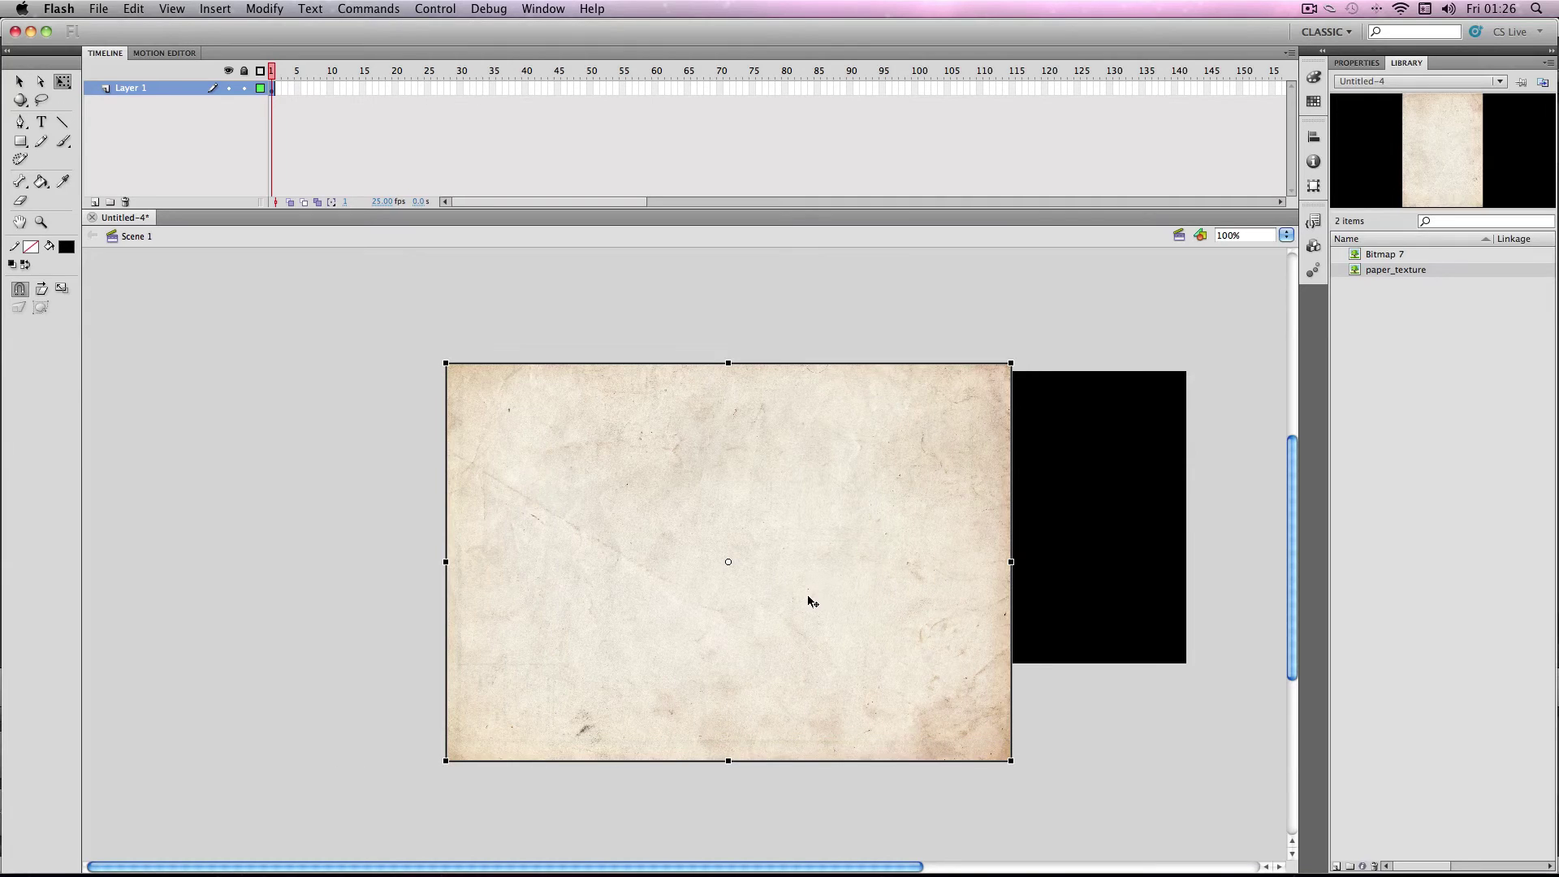
{"action": "right_click", "coordinate": [150, 100]}
Step: Insert Layer 2 and draw a black square near the texture's top-left
{"action": "left_click", "coordinate": [173, 155]}
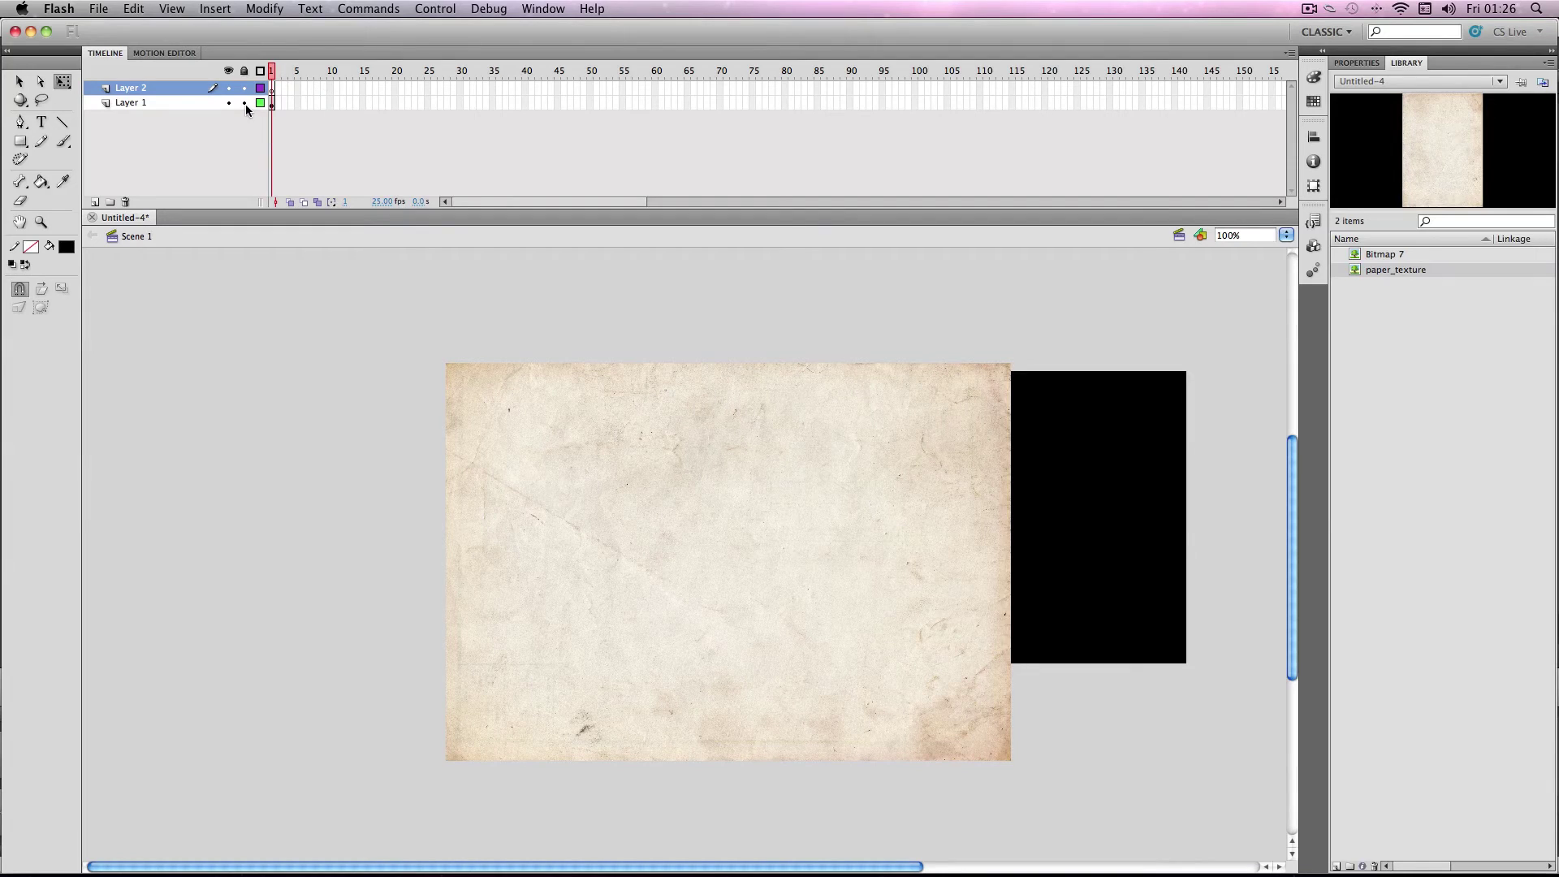
{"action": "left_click", "coordinate": [20, 141]}
{"action": "left_click_drag", "start_coordinate": [488, 391], "coordinate": [596, 498]}
Step: Convert the black square into a Movie Clip symbol named Symbol 1
{"action": "left_click", "coordinate": [18, 81]}
{"action": "left_click", "coordinate": [504, 456]}
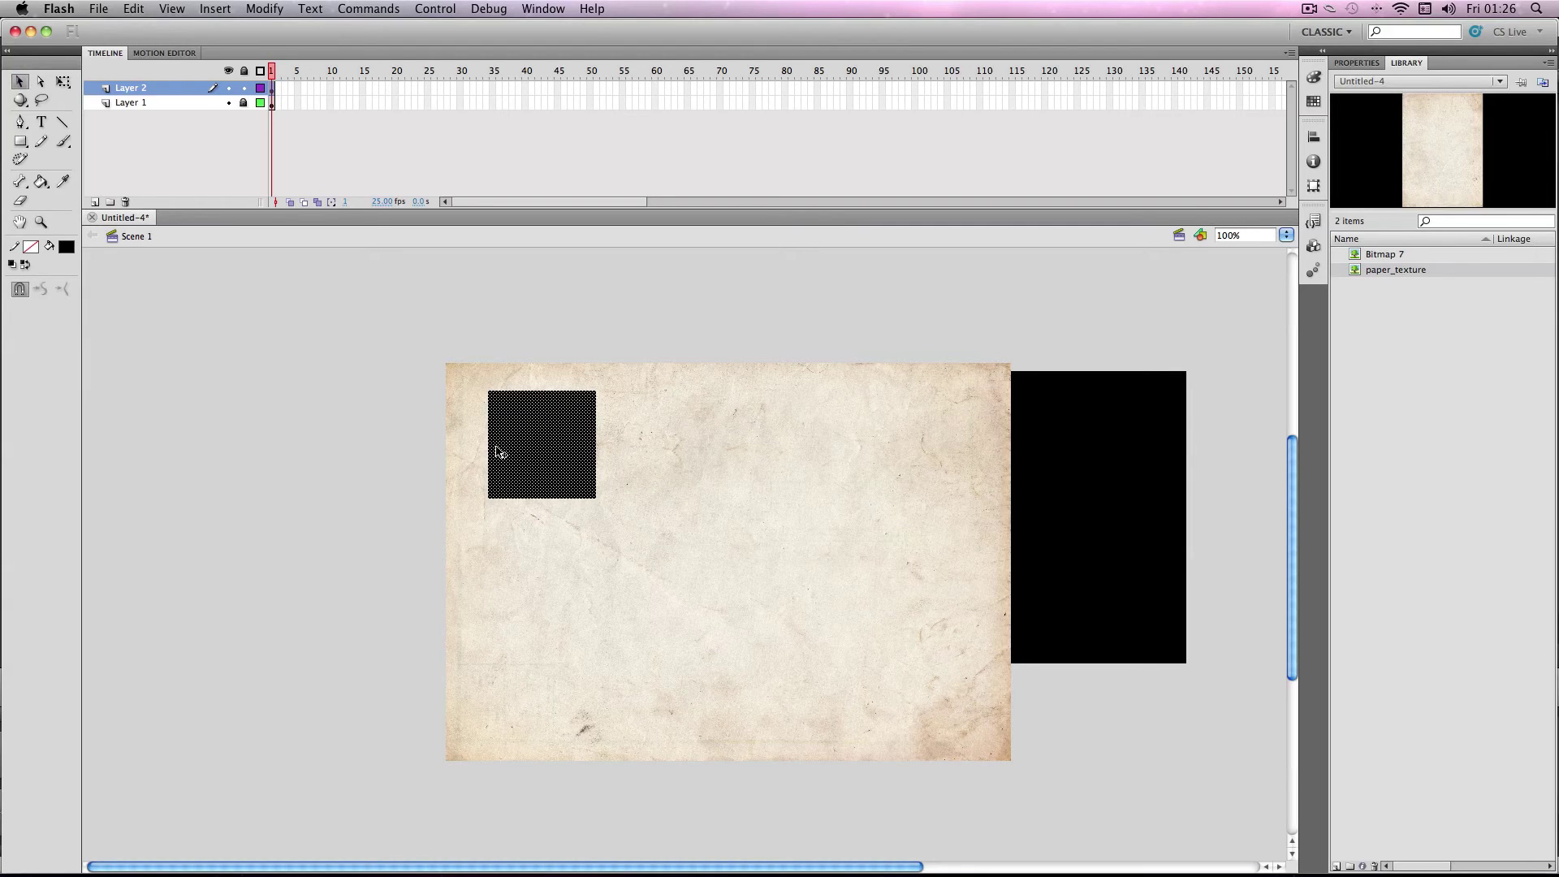
{"action": "key", "text": "F8"}
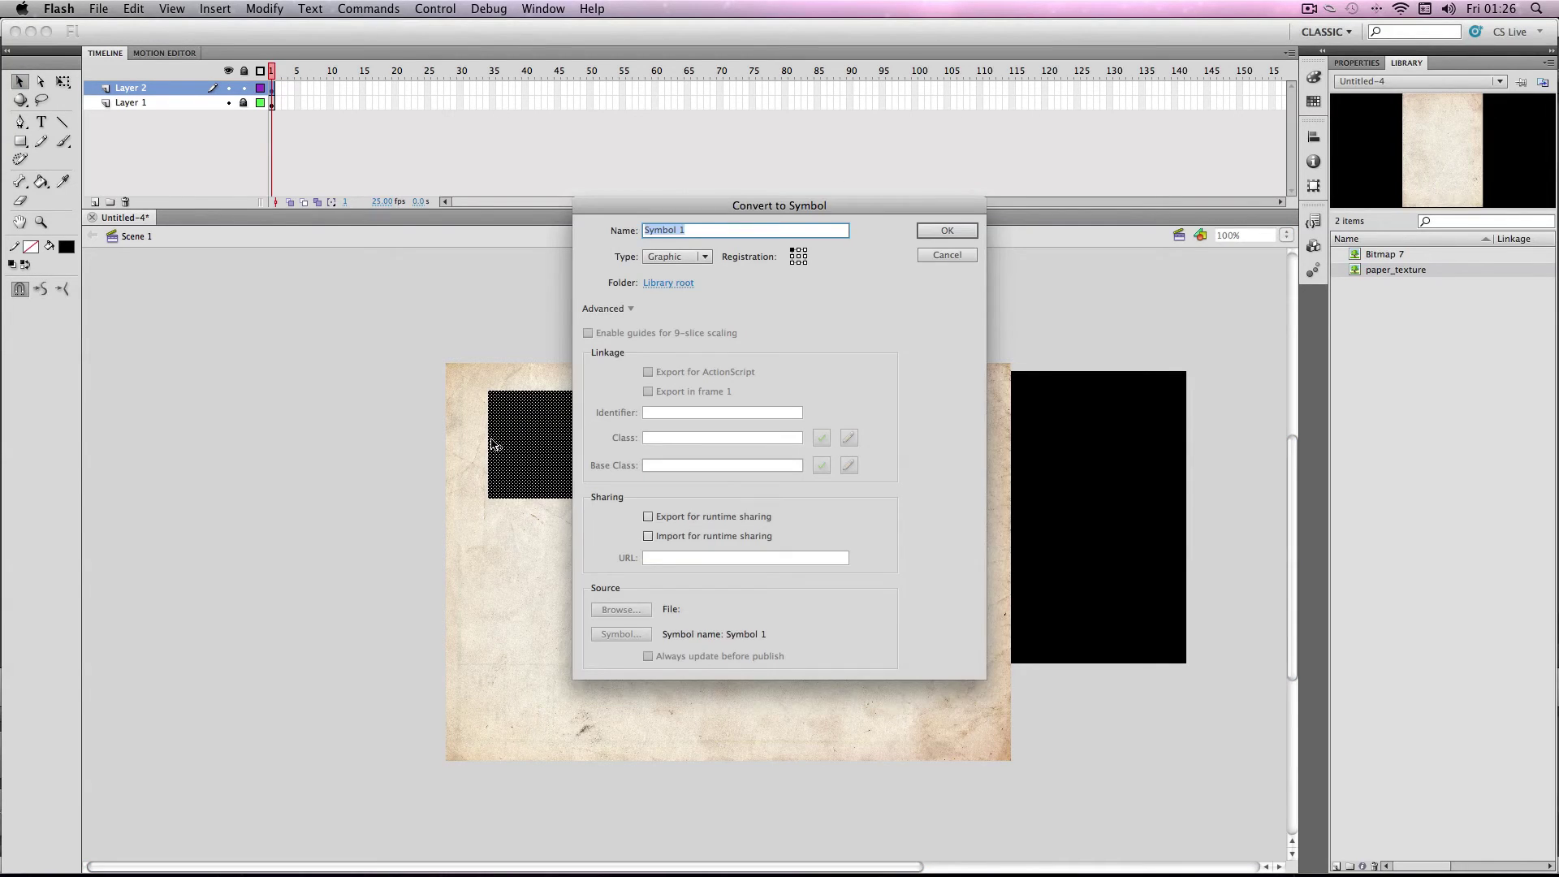
{"action": "left_click", "coordinate": [683, 258]}
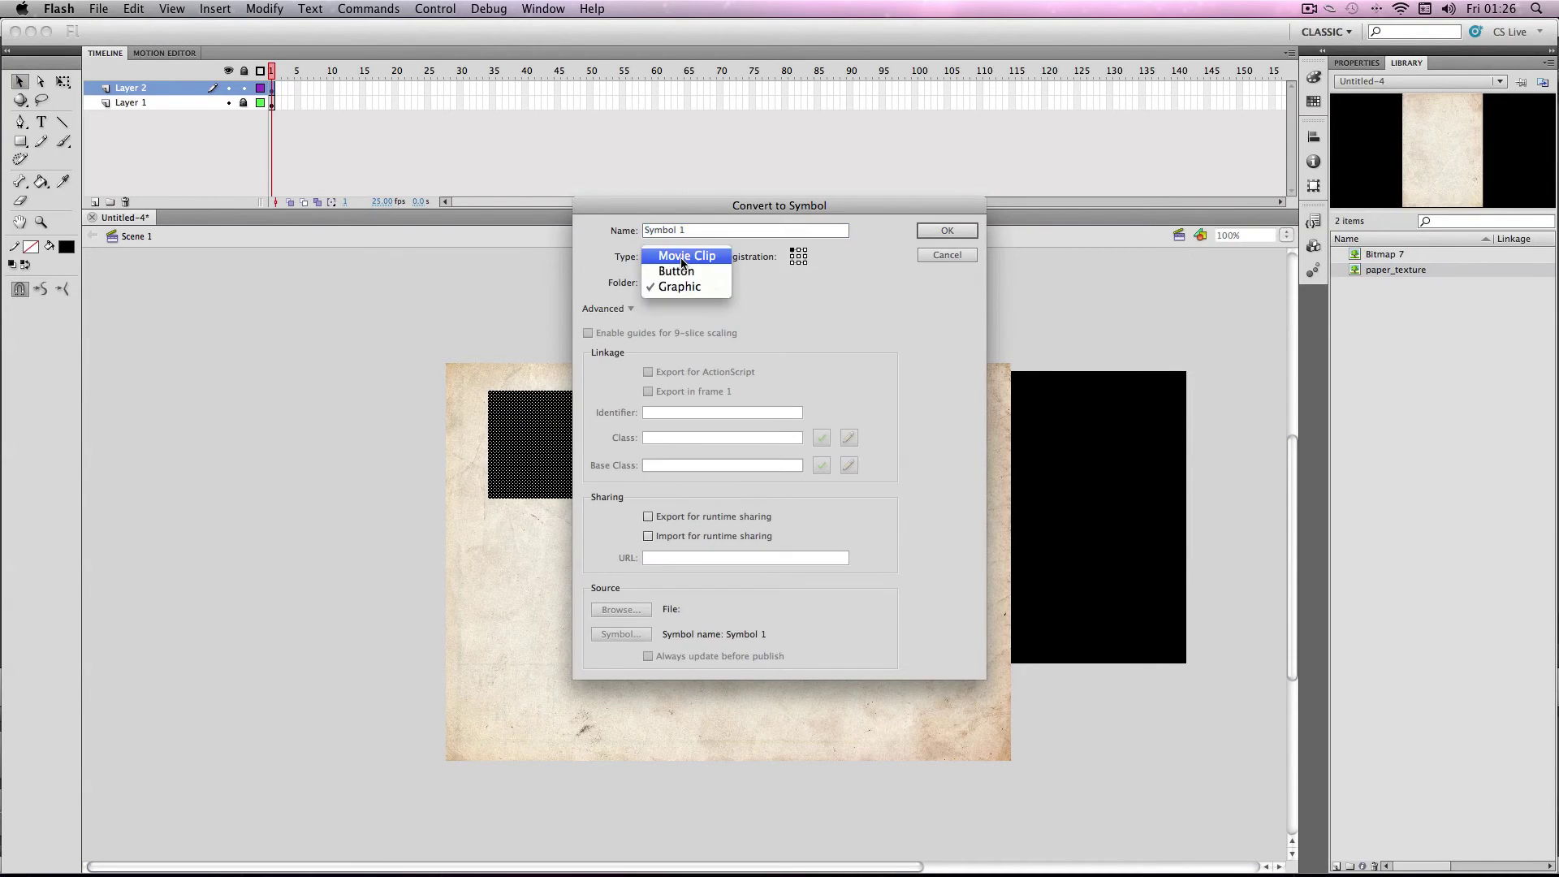
{"action": "left_click", "coordinate": [685, 256]}
{"action": "left_click", "coordinate": [949, 231]}
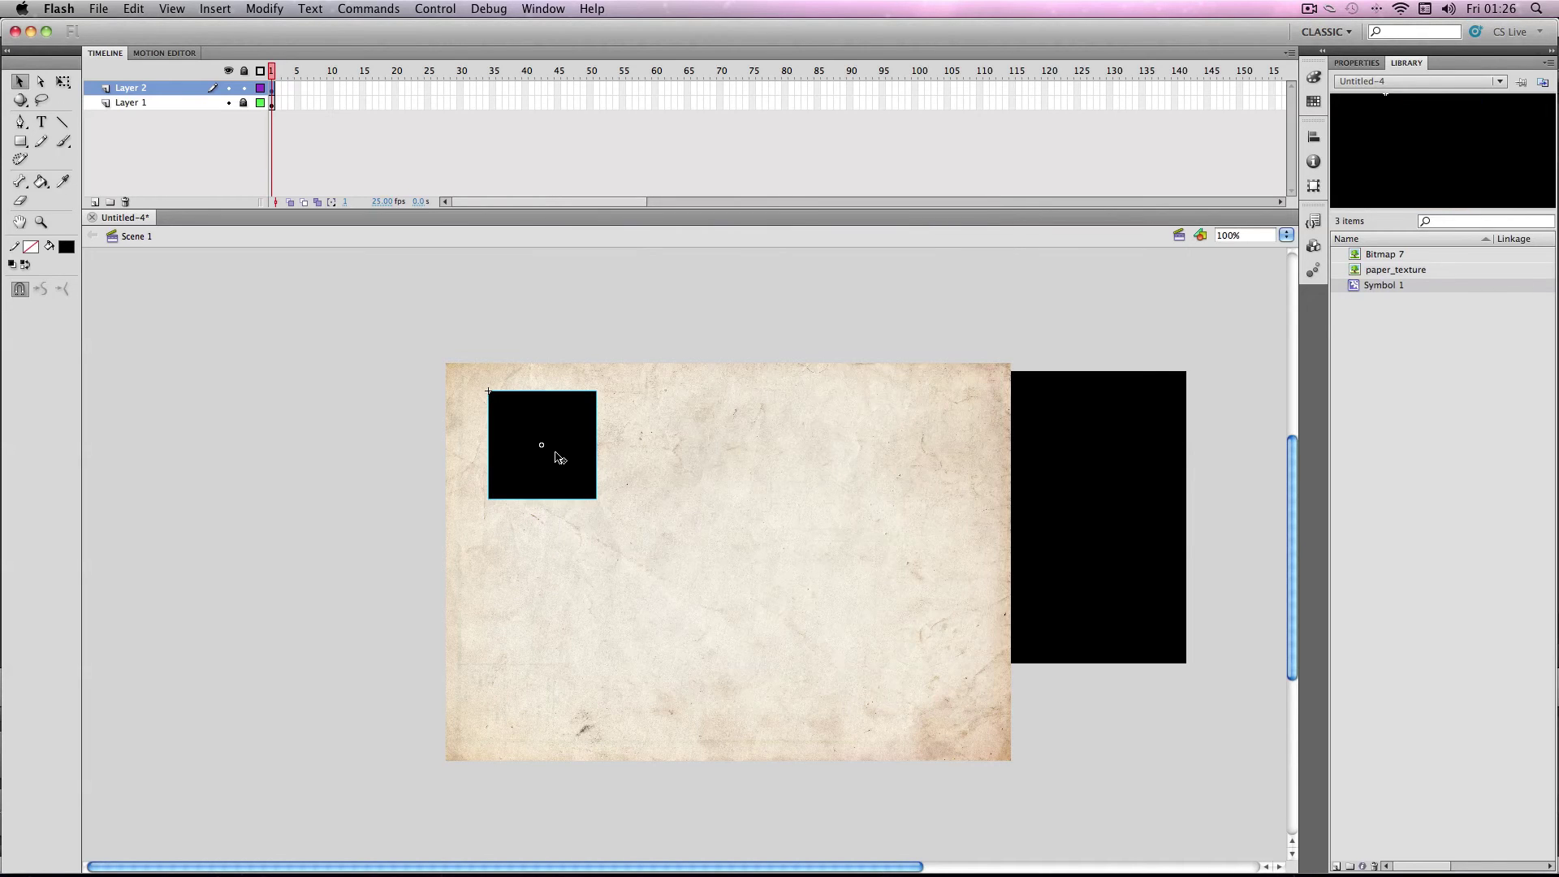
Step: Create a classic tween on Layer 2 and extend Layer 1's texture to frame 100
{"action": "right_click", "coordinate": [272, 92]}
{"action": "left_click", "coordinate": [292, 133]}
{"action": "left_click", "coordinate": [269, 103]}
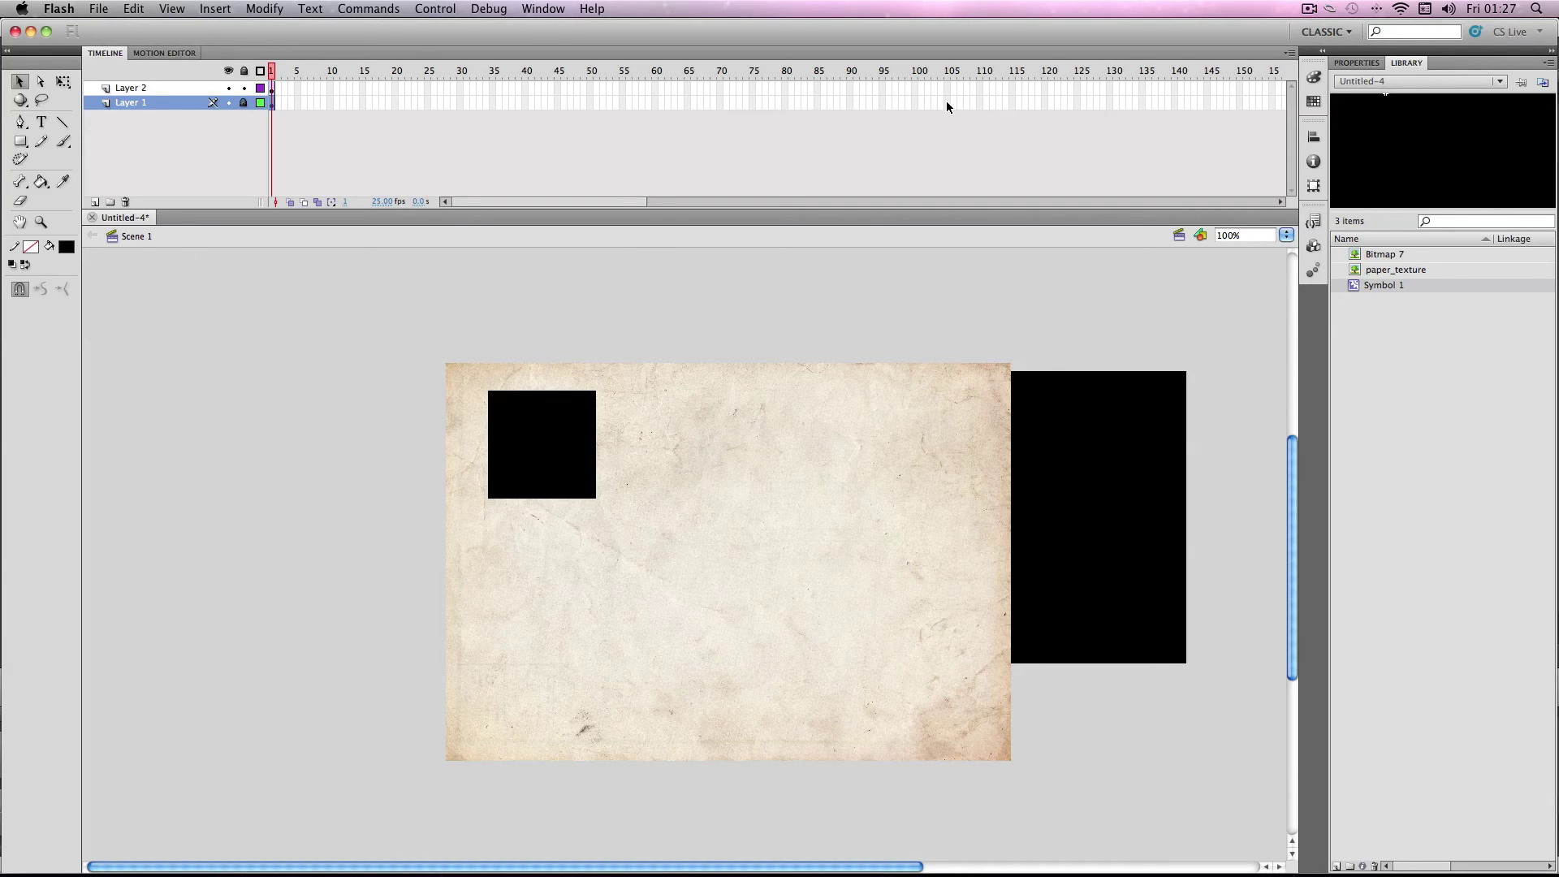
{"action": "left_click", "coordinate": [914, 103]}
{"action": "key", "text": "F7"}
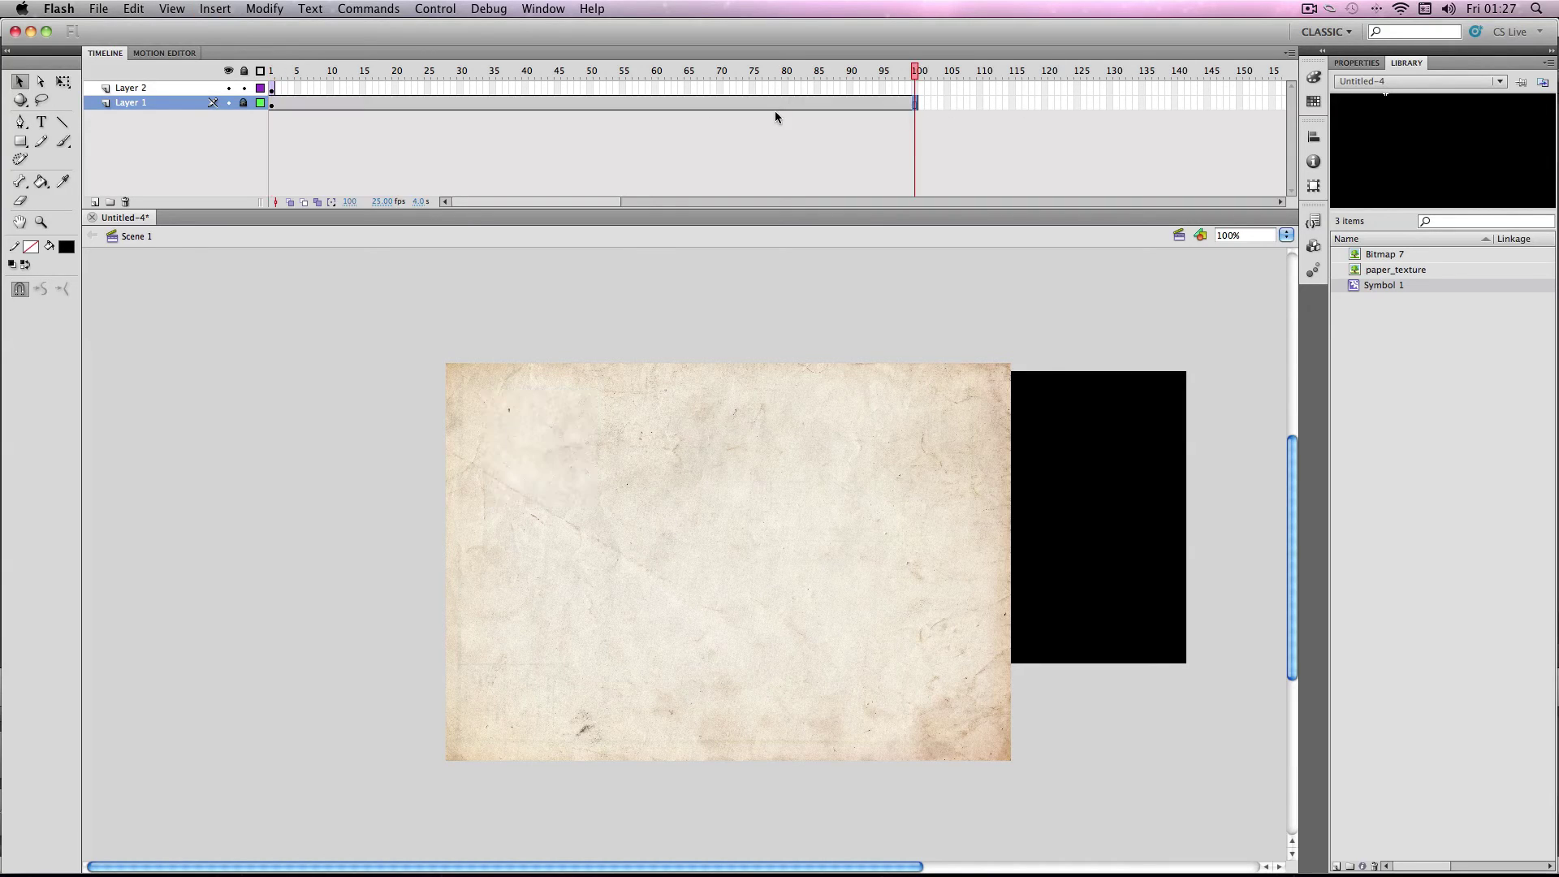
Step: Add a keyframe at frame 30 on Layer 2 and move the square toward the top right
{"action": "left_click", "coordinate": [272, 92]}
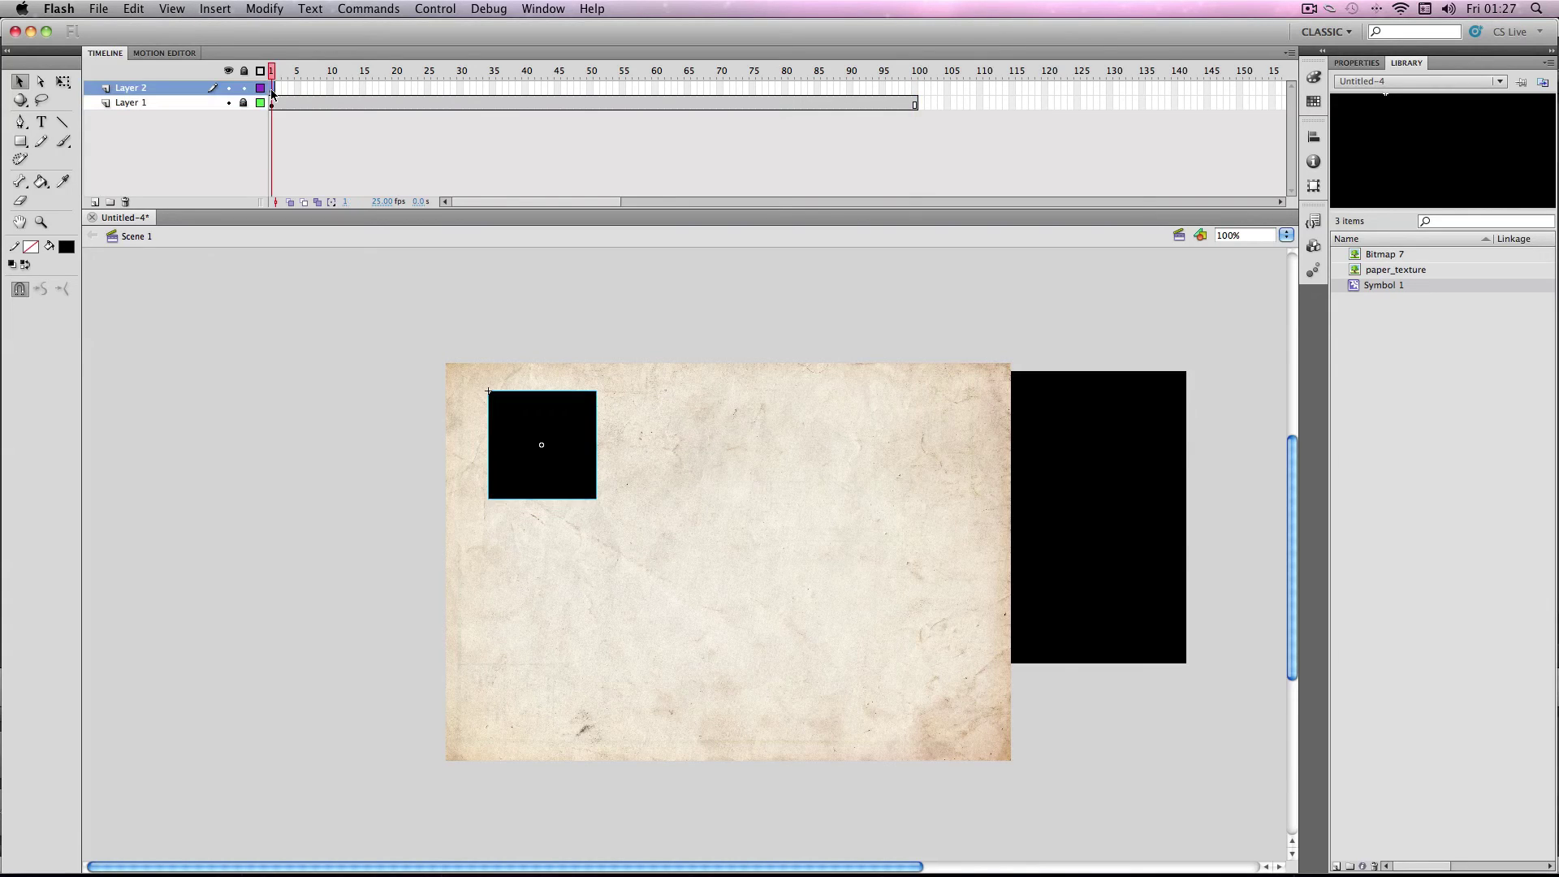
{"action": "right_click", "coordinate": [272, 92]}
{"action": "left_click", "coordinate": [381, 95]}
{"action": "left_click", "coordinate": [493, 88]}
{"action": "left_click", "coordinate": [462, 88]}
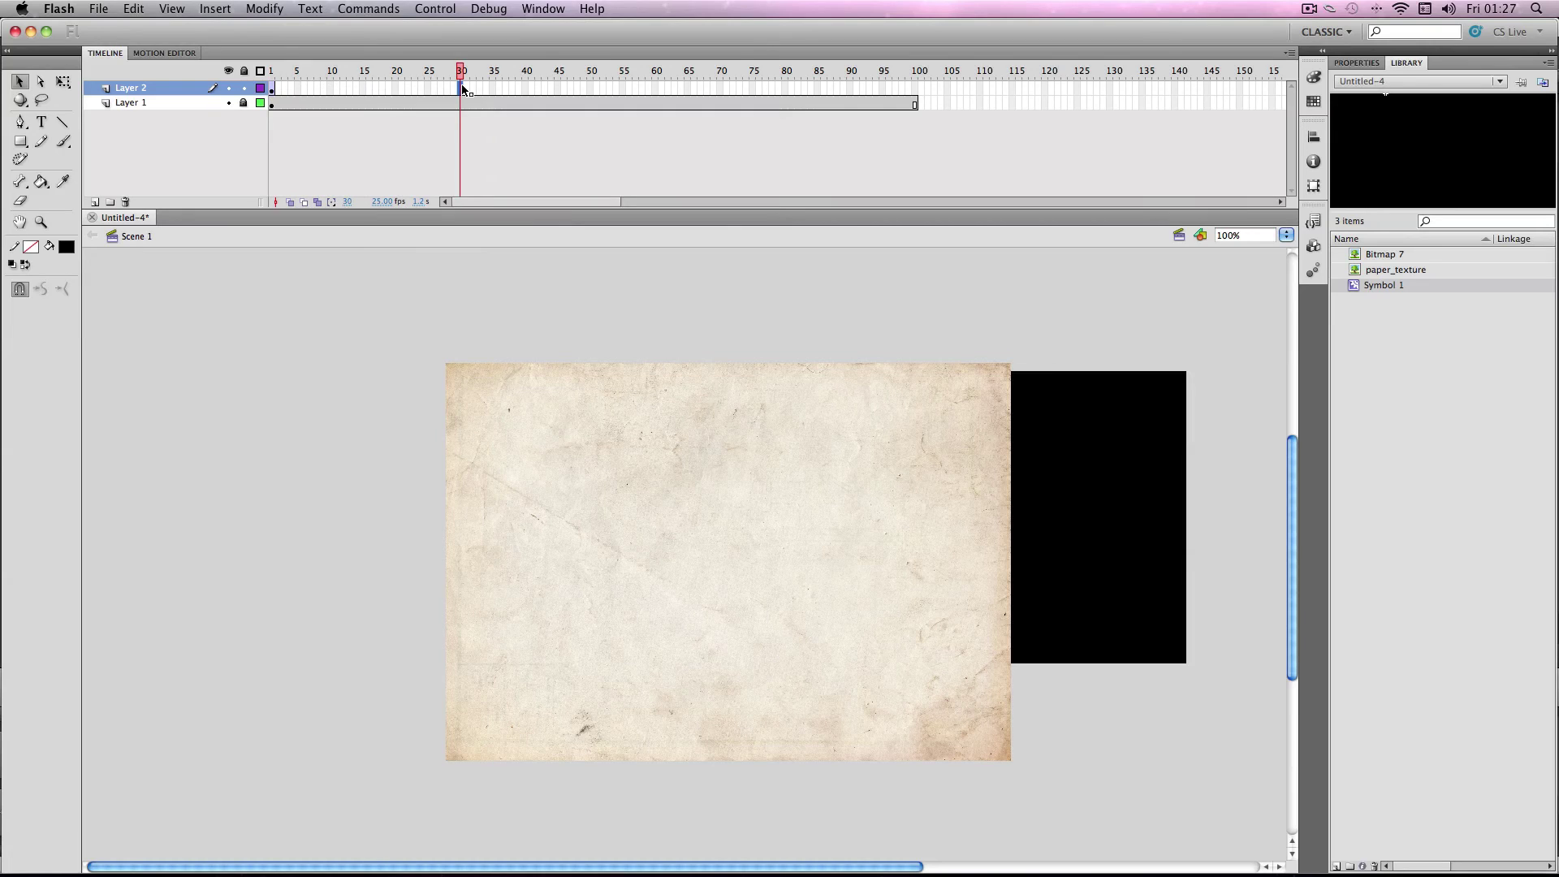
{"action": "key", "text": "F6"}
{"action": "left_click_drag", "start_coordinate": [524, 432], "coordinate": [916, 690]}
Step: Add keyframes at frames 59 and 100 on Layer 2, then scrub to preview the motion
{"action": "left_click", "coordinate": [648, 89]}
{"action": "key", "text": "F6"}
{"action": "left_click", "coordinate": [916, 95]}
{"action": "key", "text": "F6"}
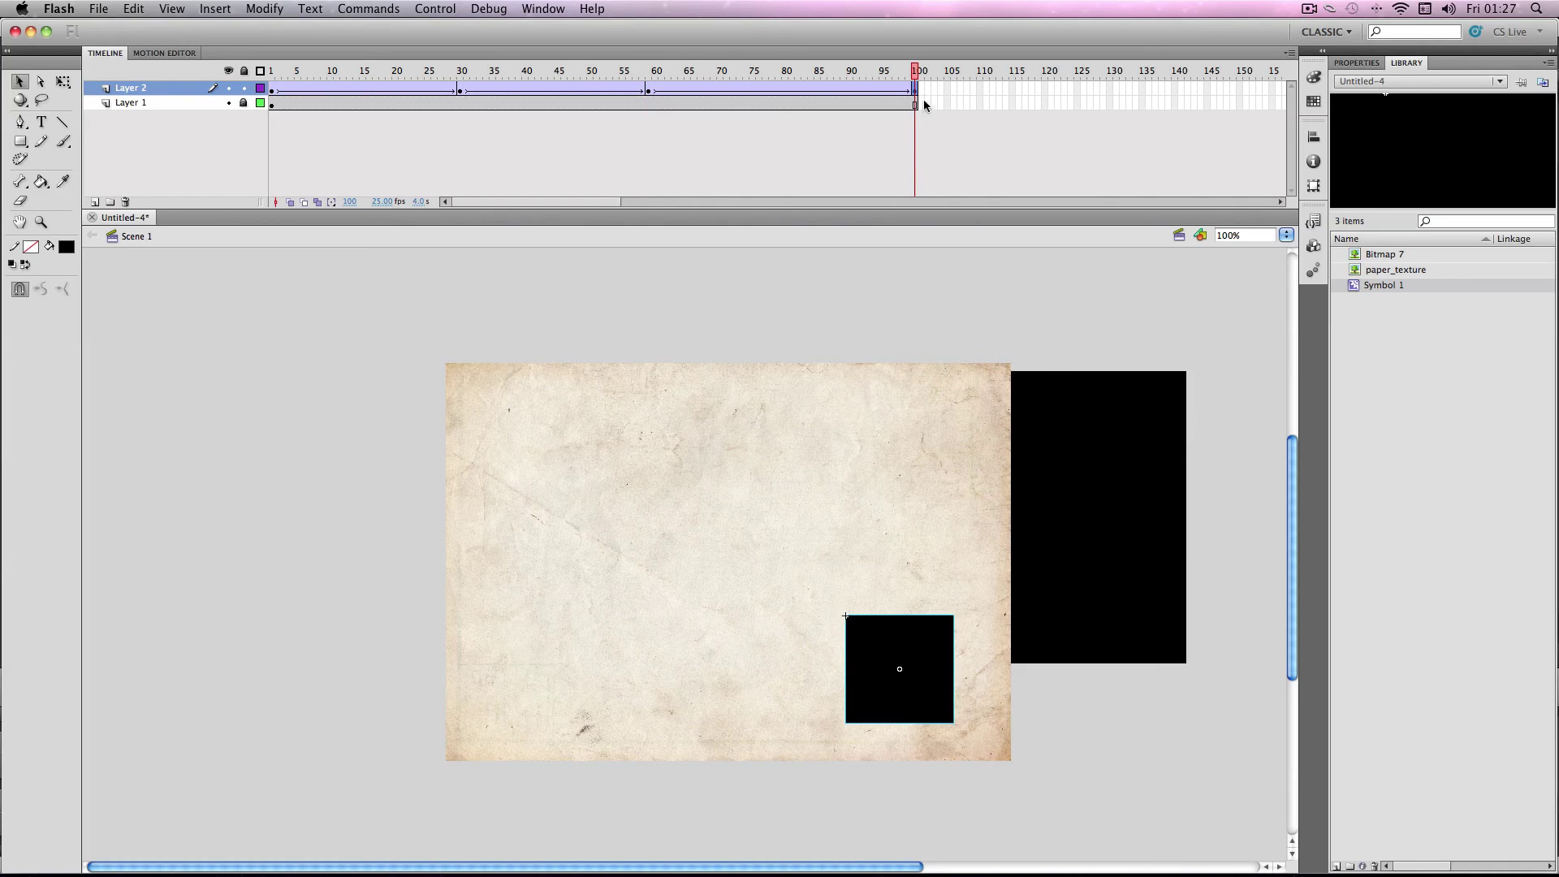
{"action": "left_click_drag", "start_coordinate": [915, 89], "coordinate": [273, 91]}
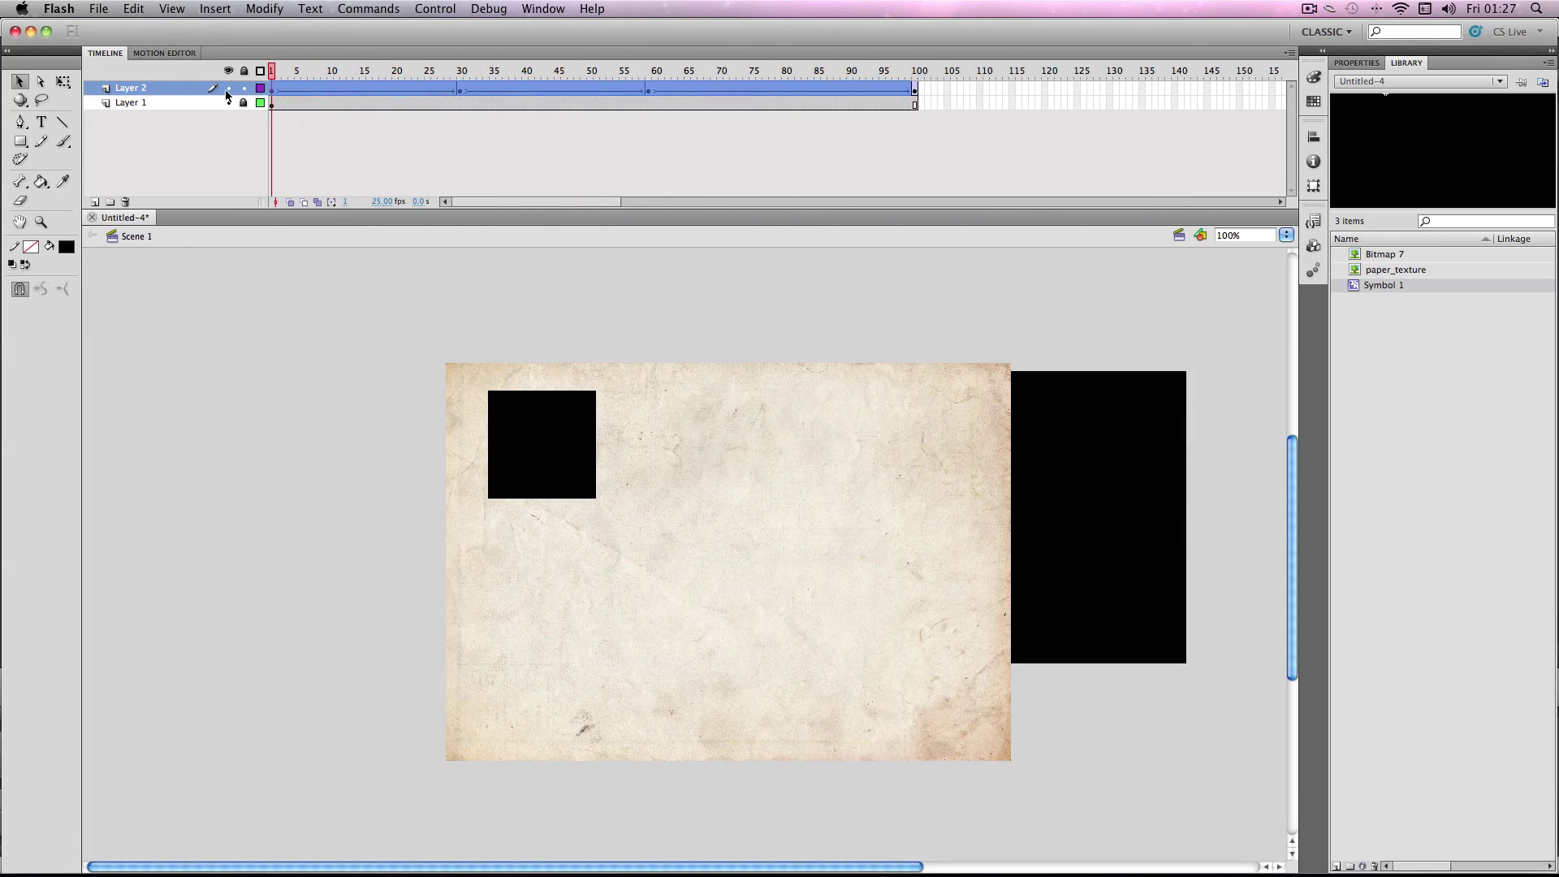
Step: Set Layer 2 as a mask over Layer 1 and play the animation twice
{"action": "right_click", "coordinate": [148, 92]}
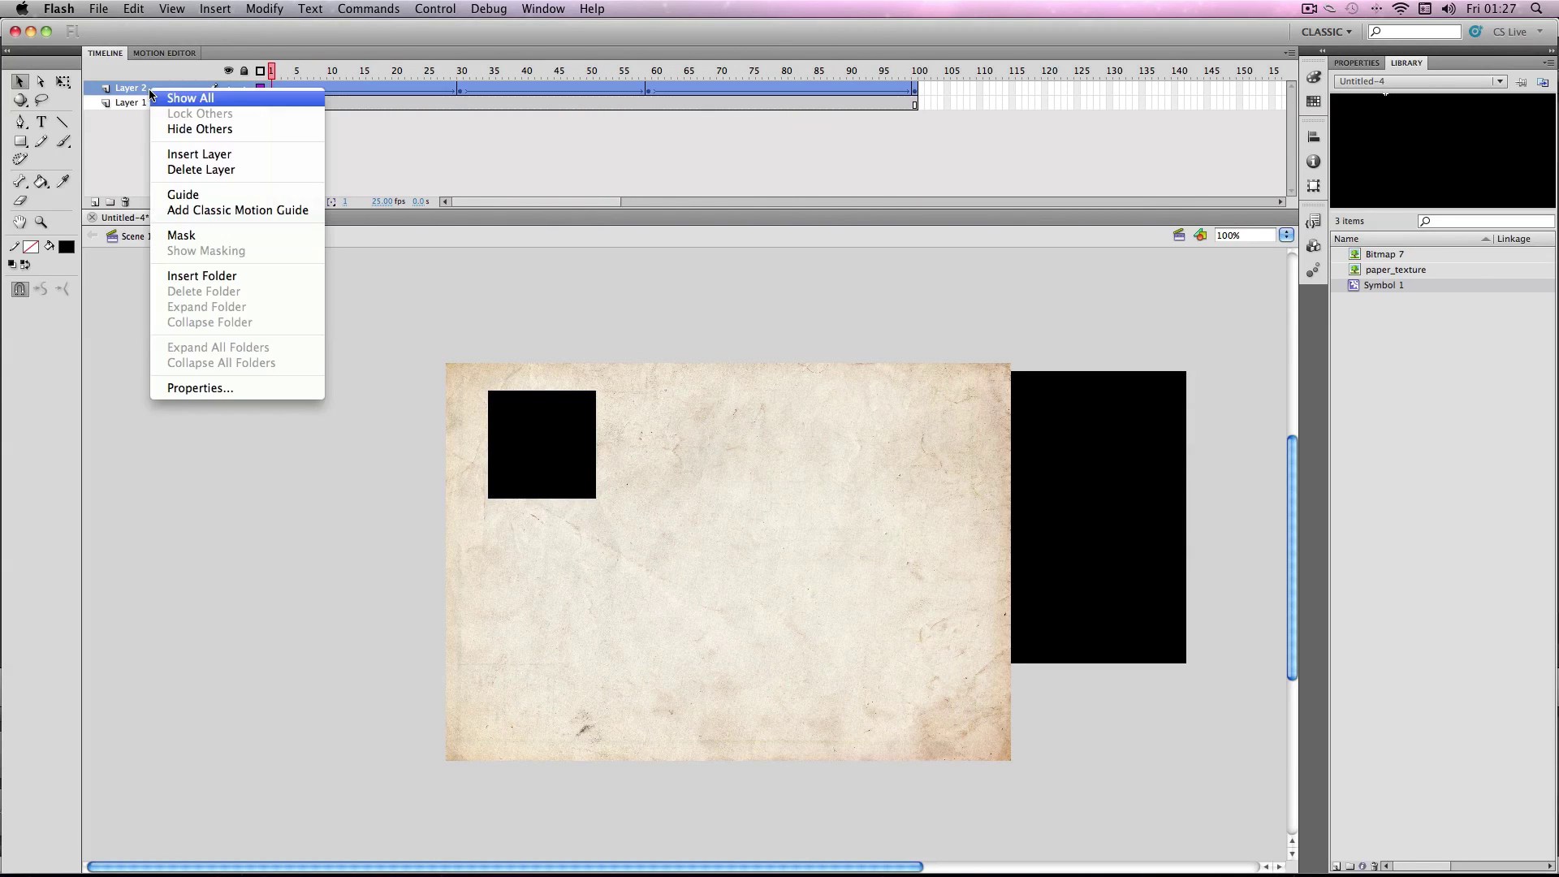
{"action": "left_click", "coordinate": [182, 236]}
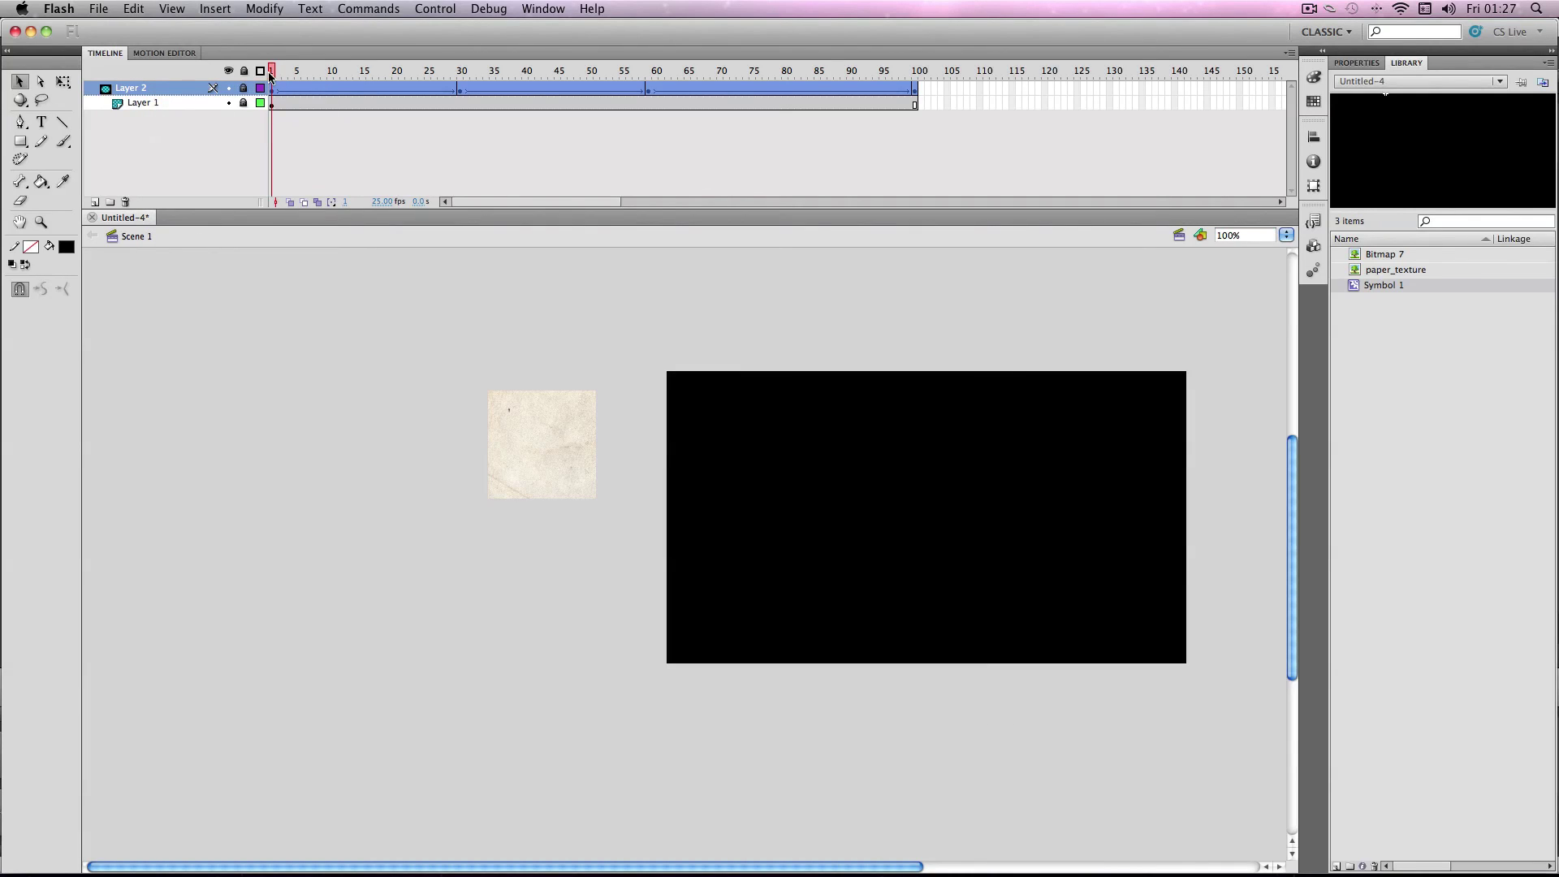
{"action": "key", "text": "Return"}
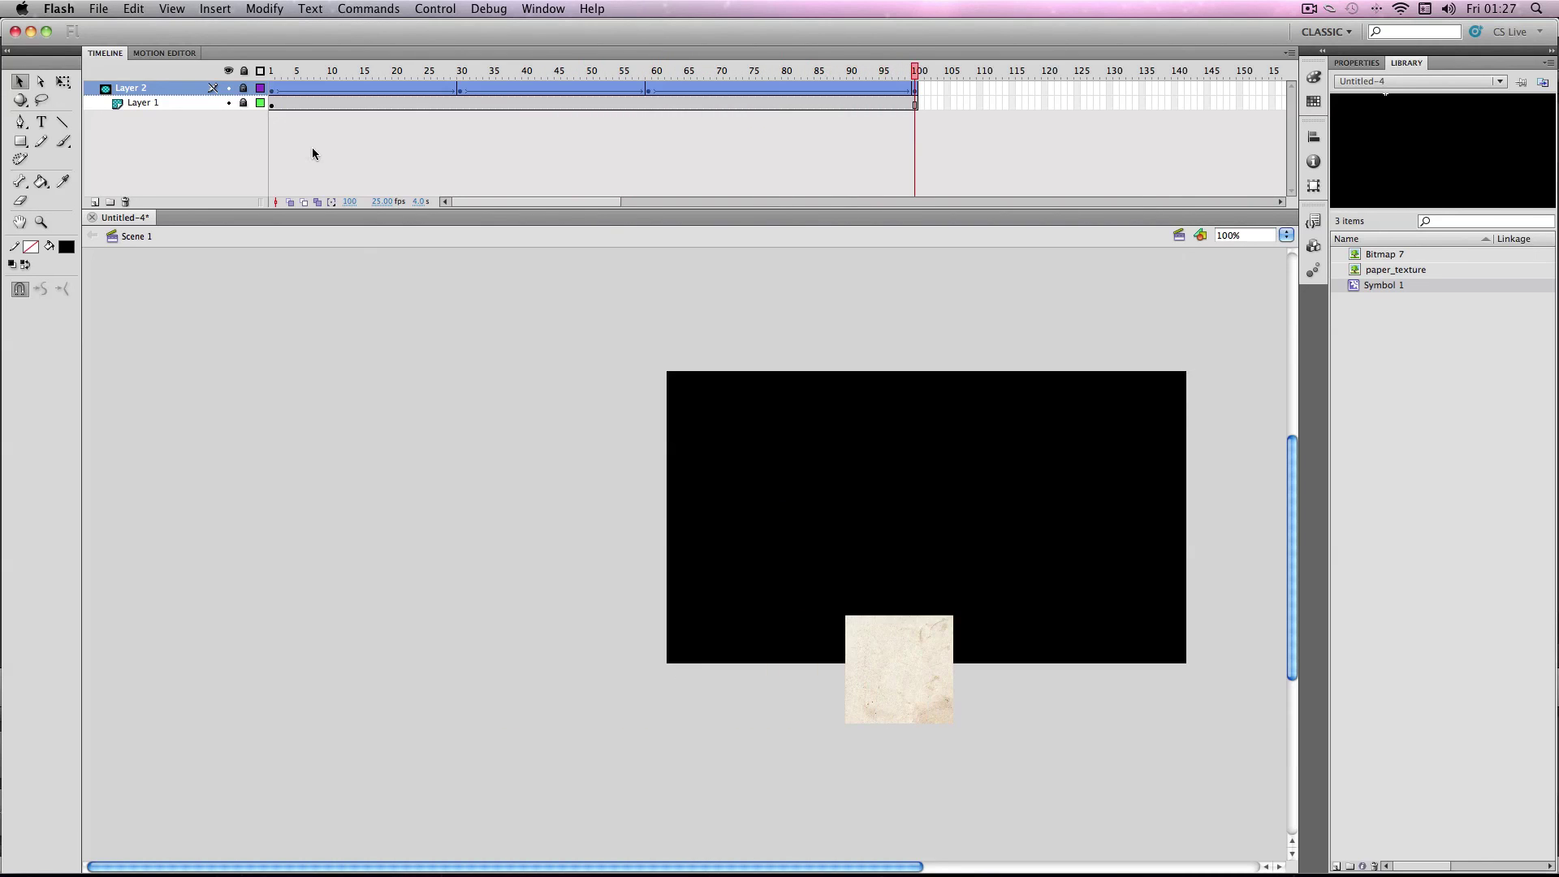
{"action": "key", "text": "Return"}
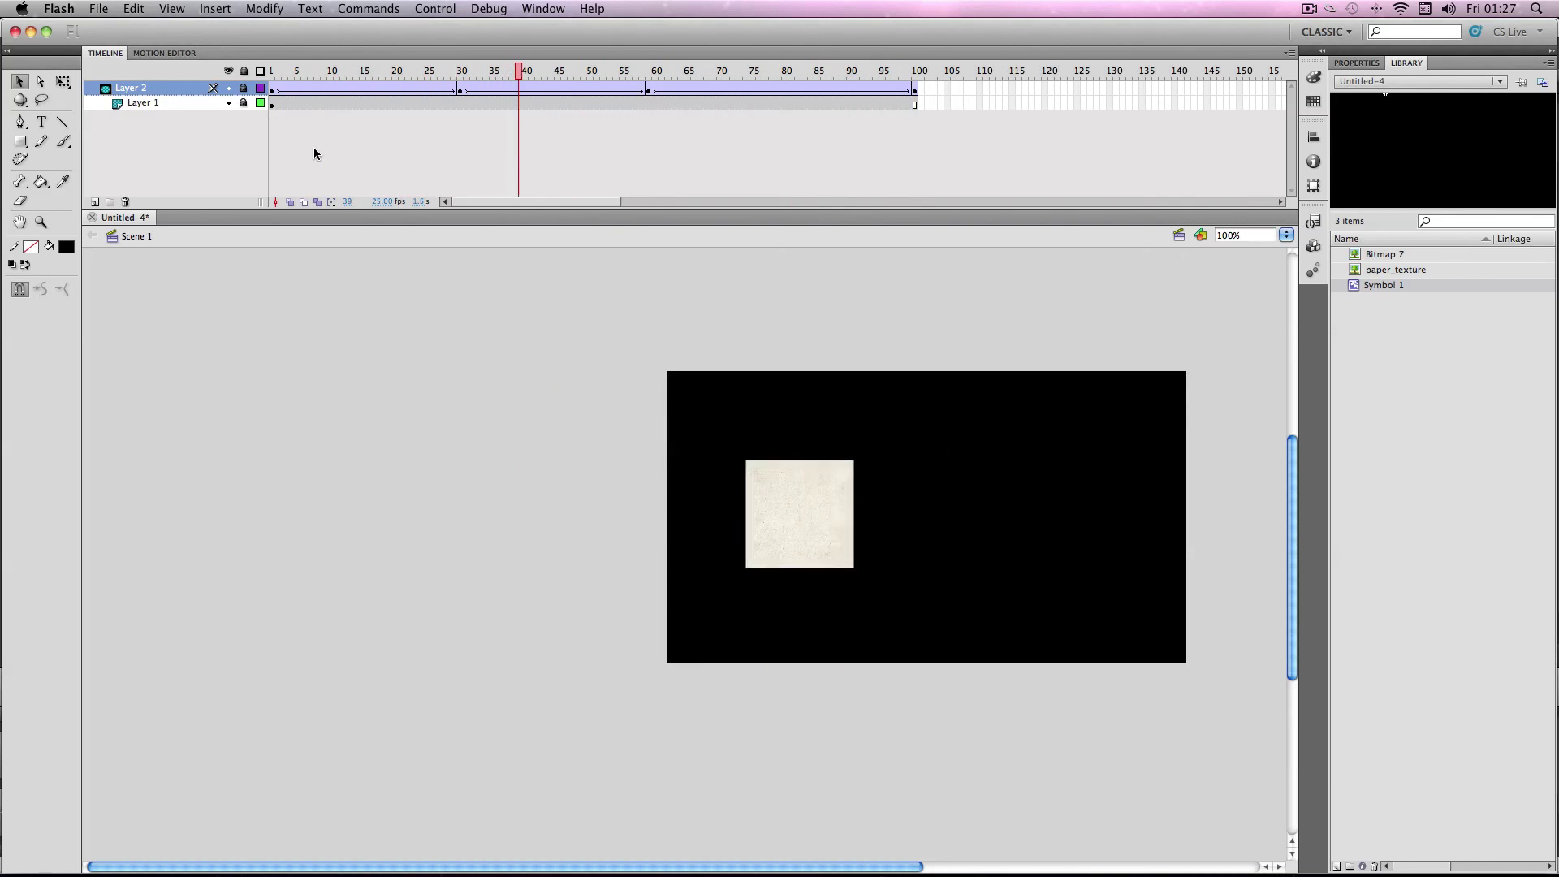